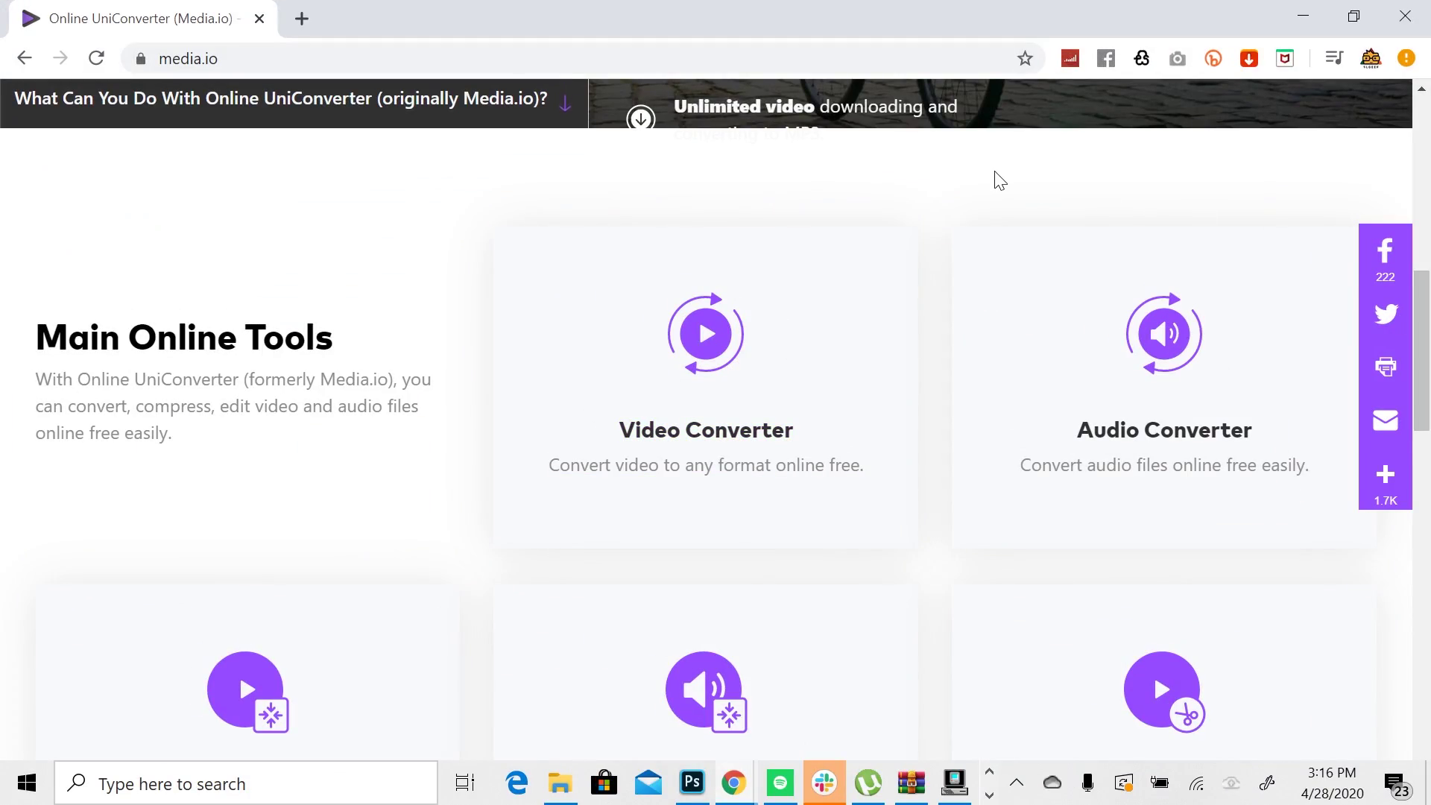
pyautogui.scroll(-3, 1000, 181)
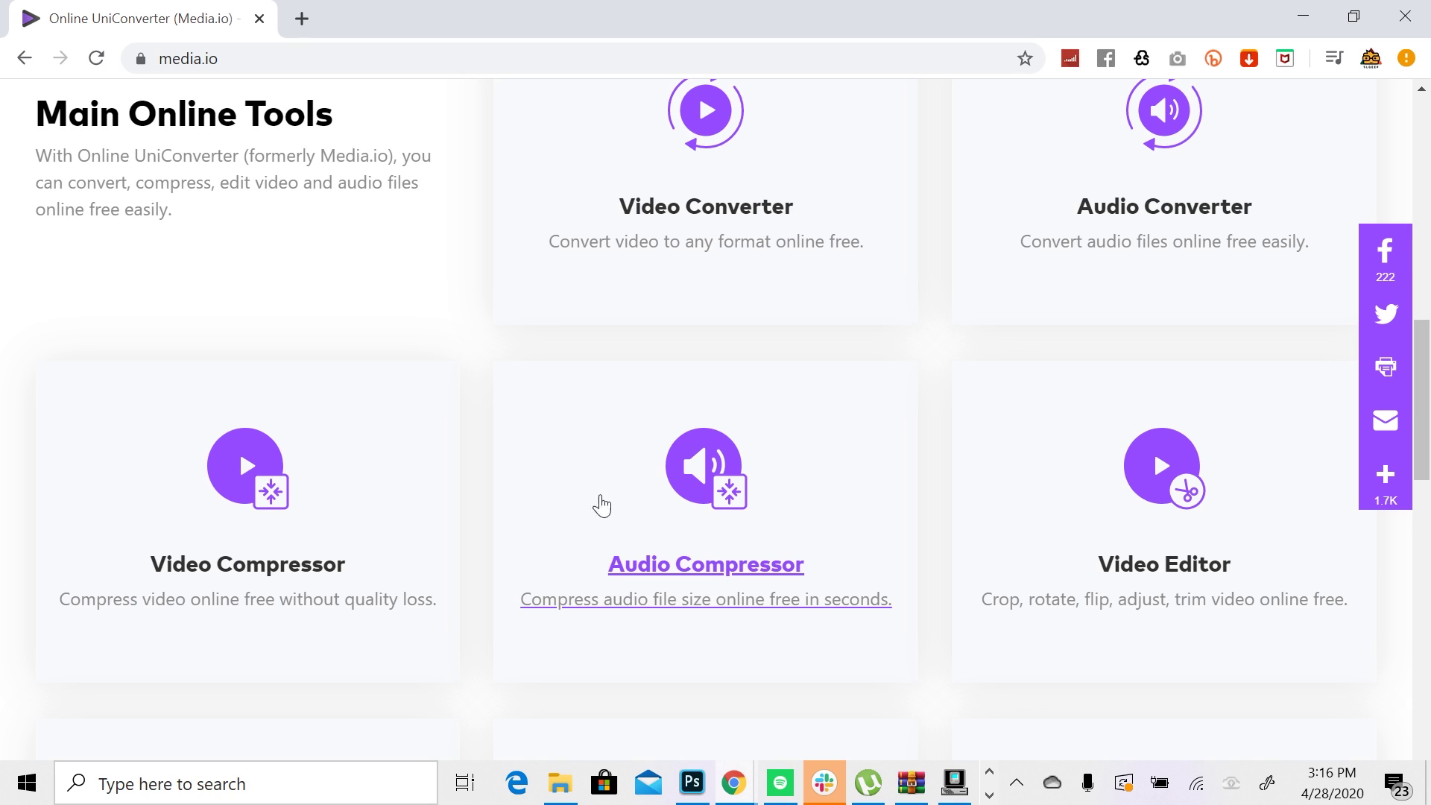
pyautogui.scroll(-6, 1123, 507)
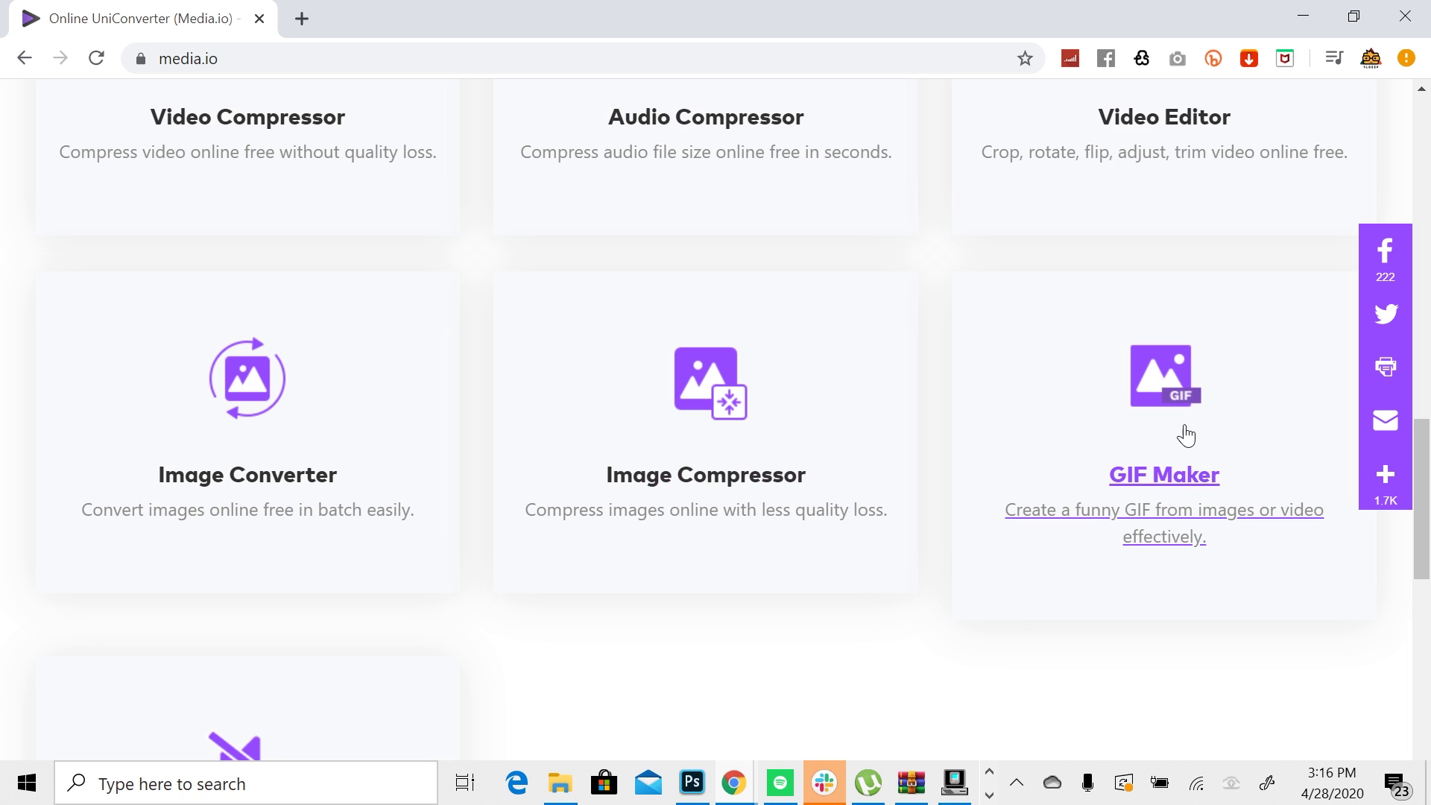
pyautogui.scroll(-5, 1178, 388)
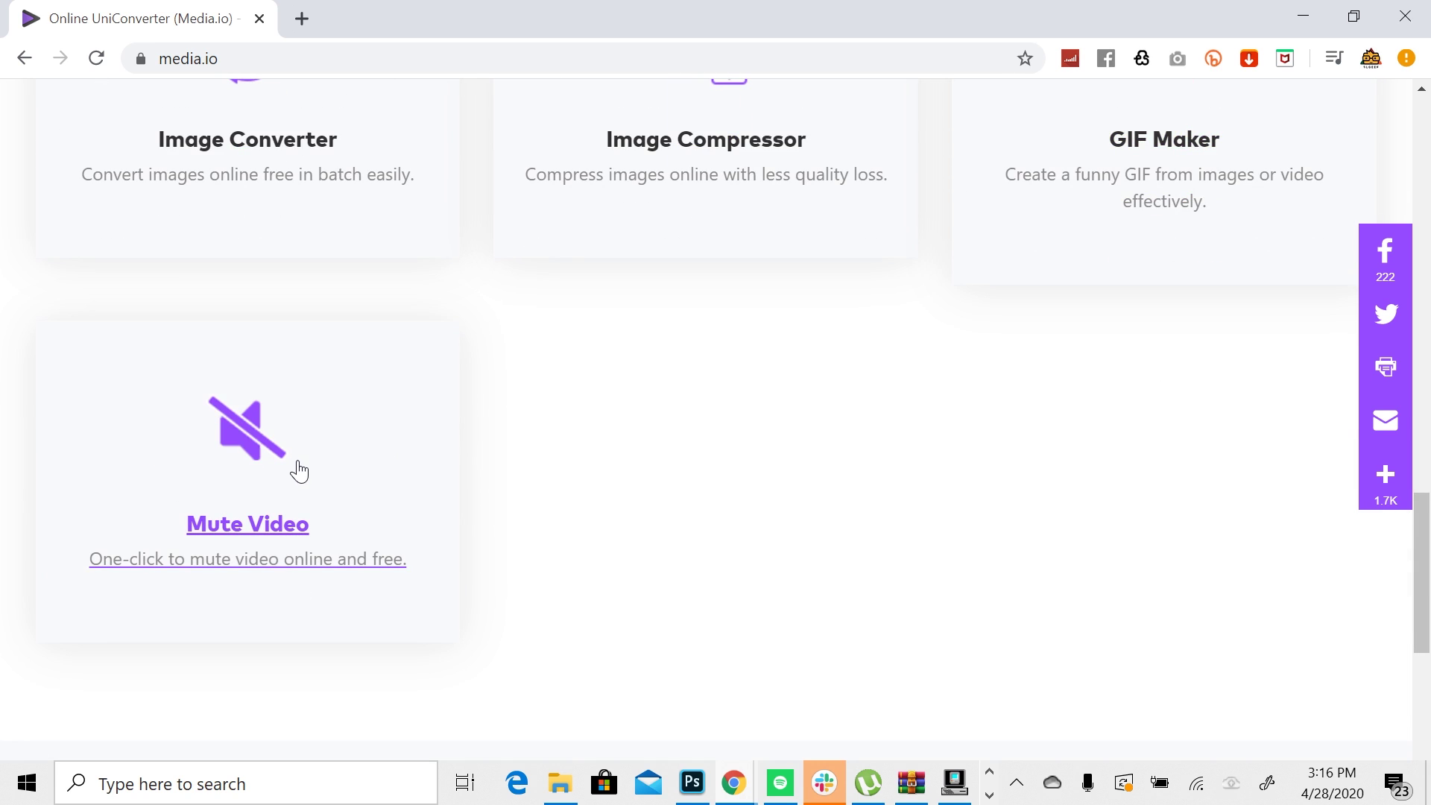
pyautogui.scroll(-8, 301, 476)
pyautogui.press('Home')
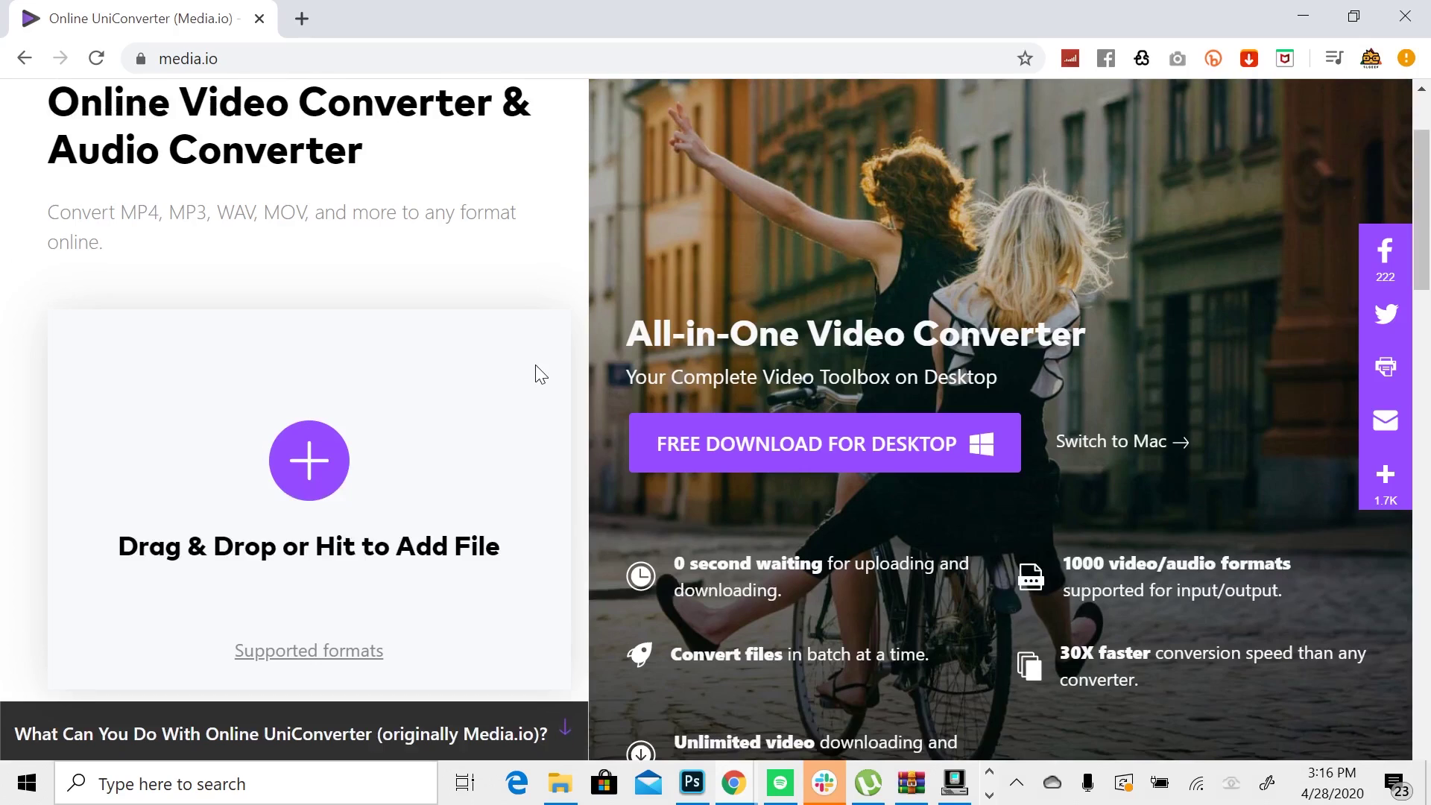
# - Add the SL Geek video file to the online converter
pyautogui.click(329, 468)
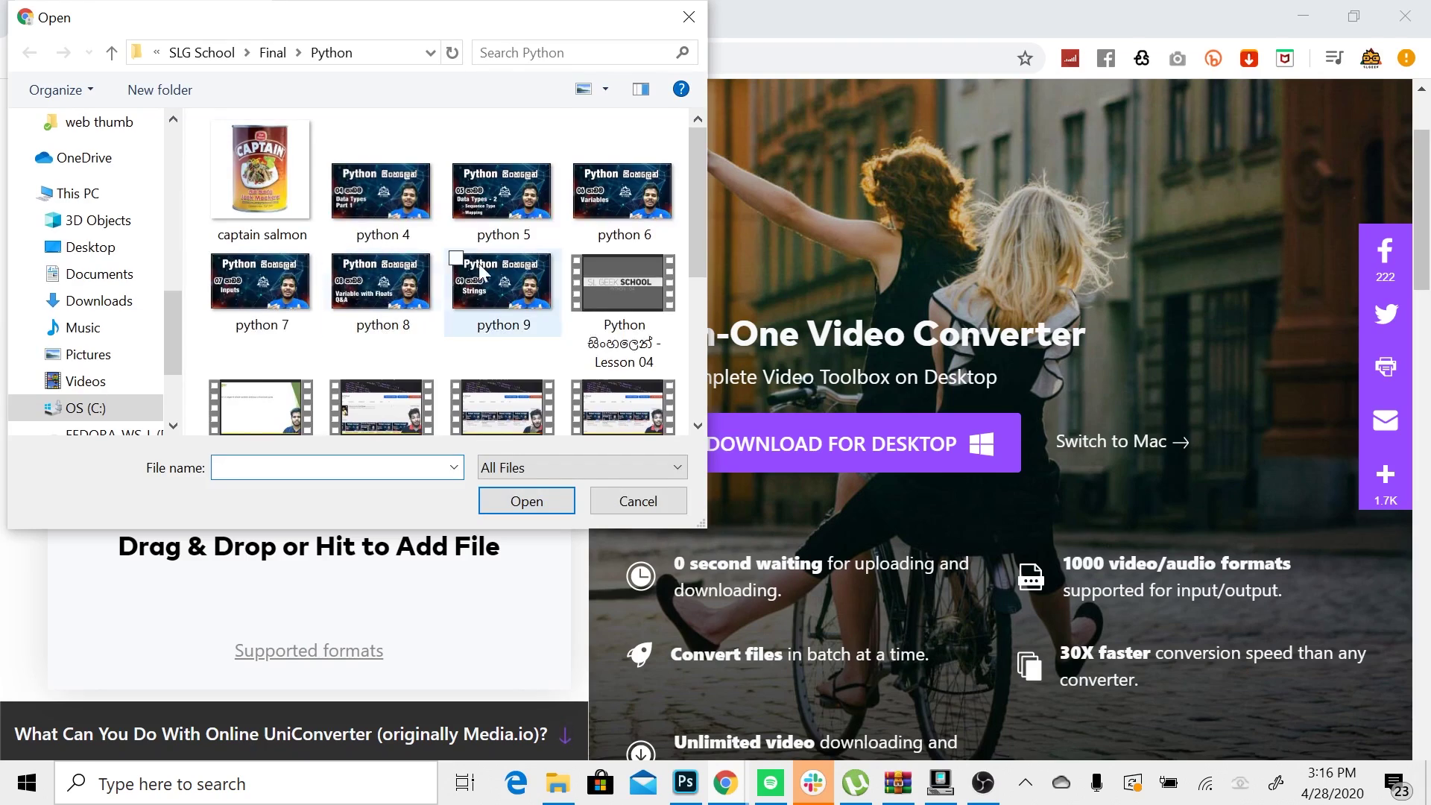
pyautogui.scroll(-2, 517, 319)
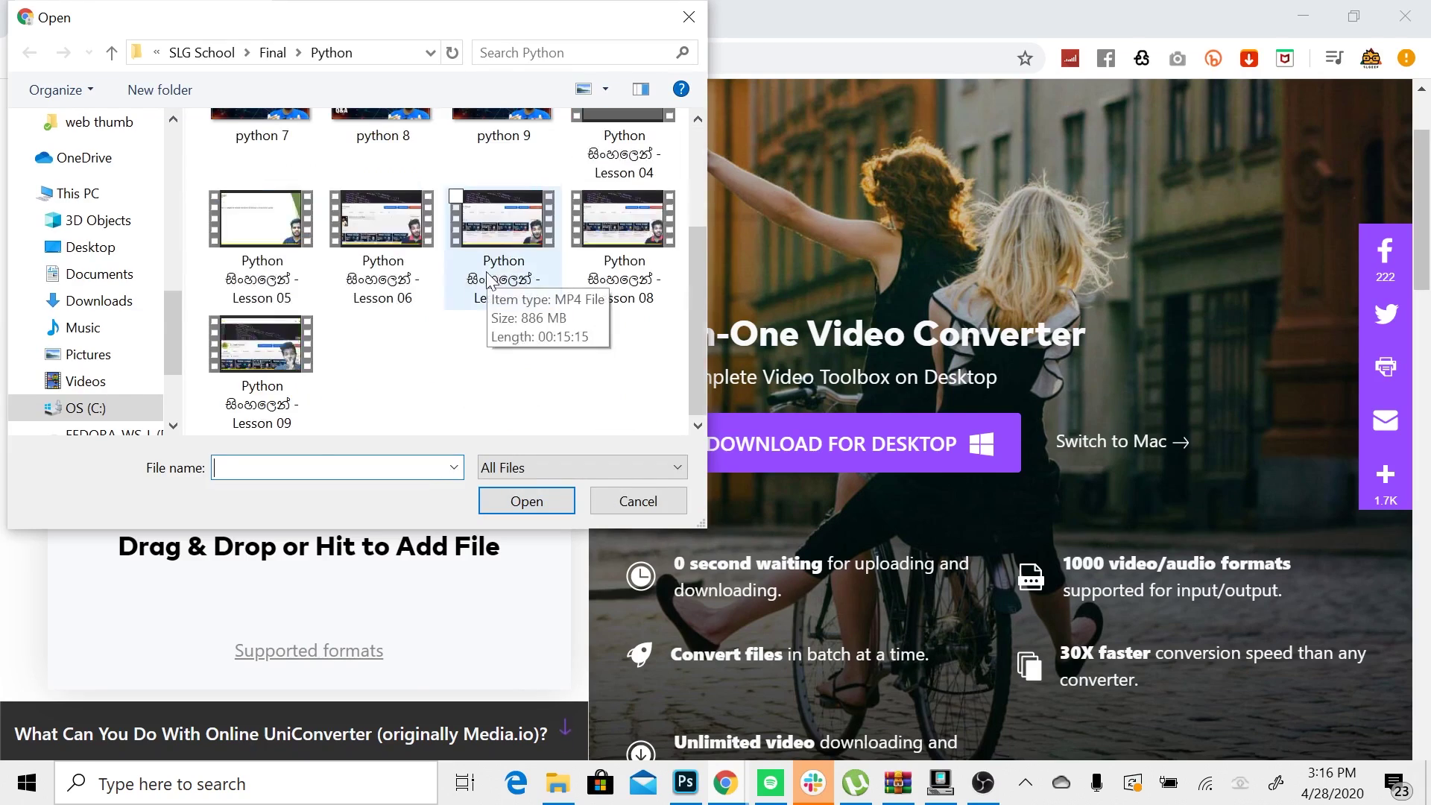
pyautogui.doubleClick(466, 255)
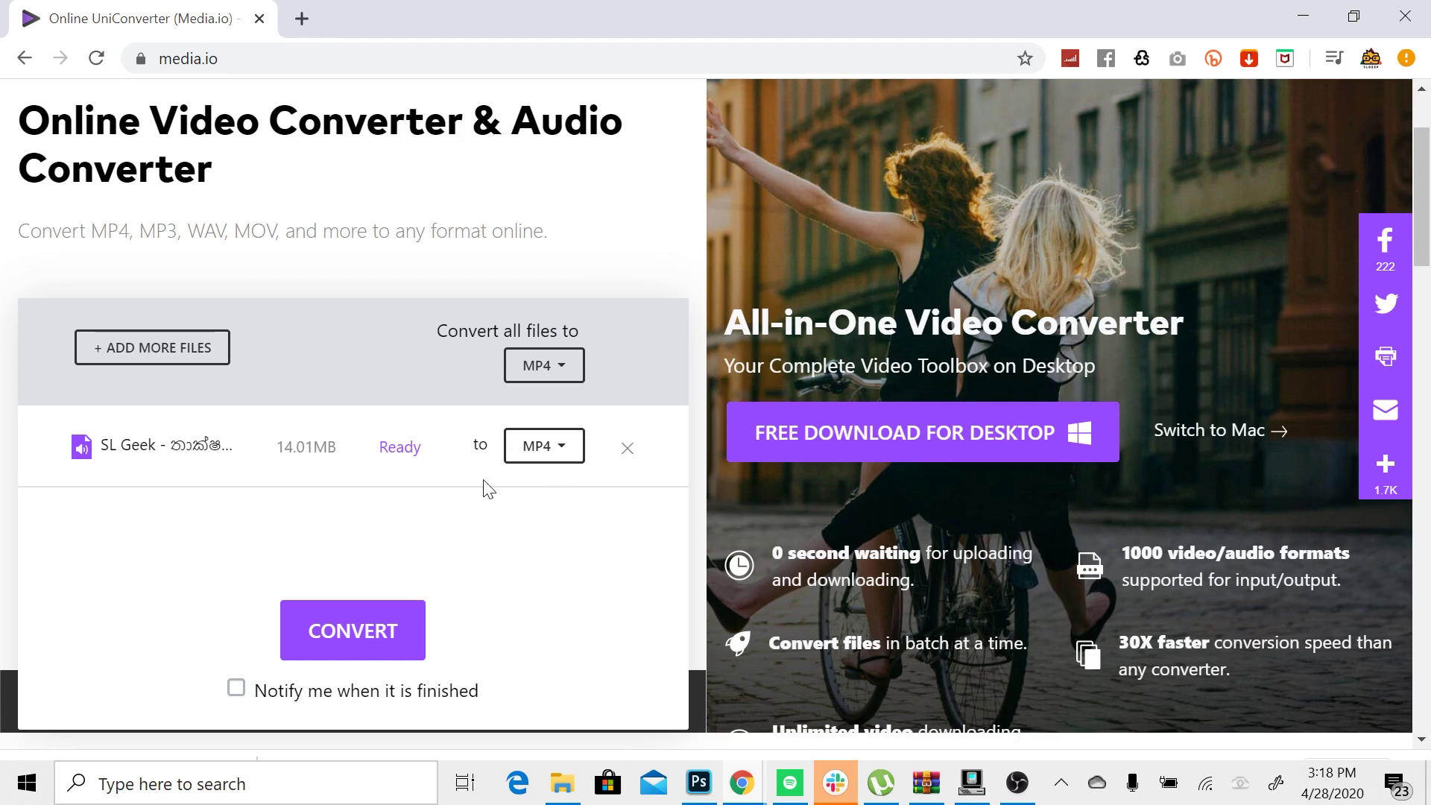
# - Set the file's output format to MOV and turn on 'Notify me when it is finished'
pyautogui.click(555, 469)
pyautogui.scroll(-4, 470, 518)
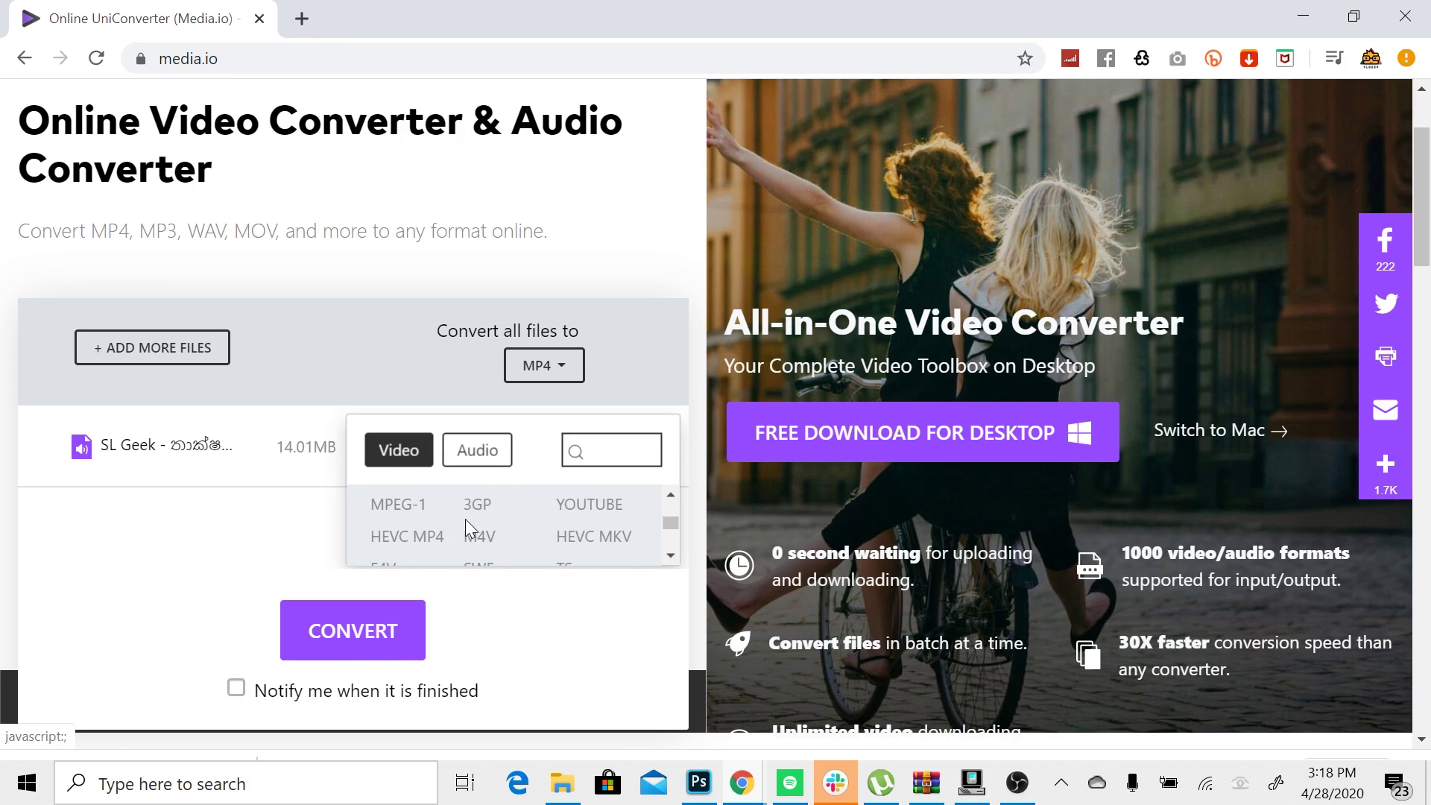
pyautogui.scroll(4, 465, 519)
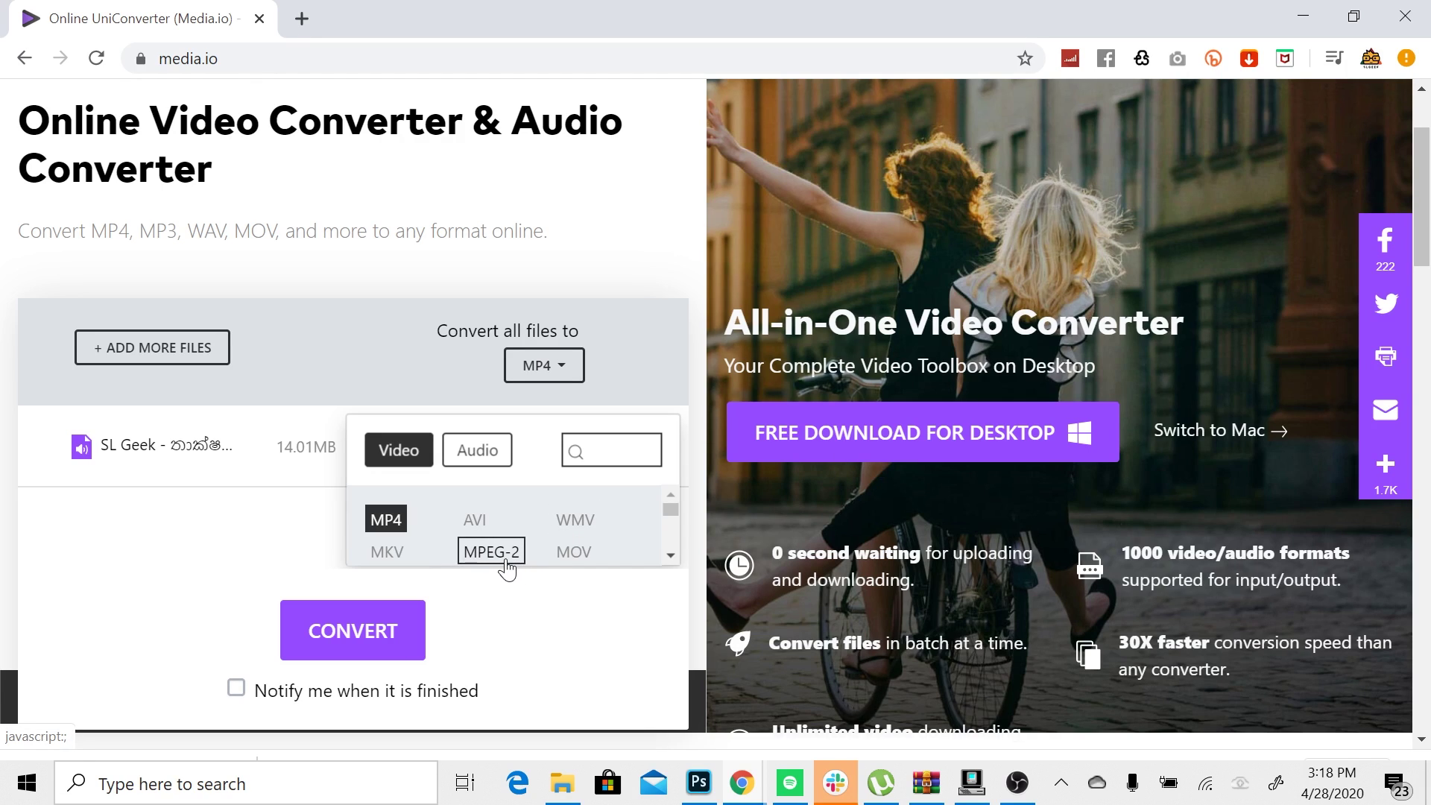
pyautogui.scroll(-5, 543, 556)
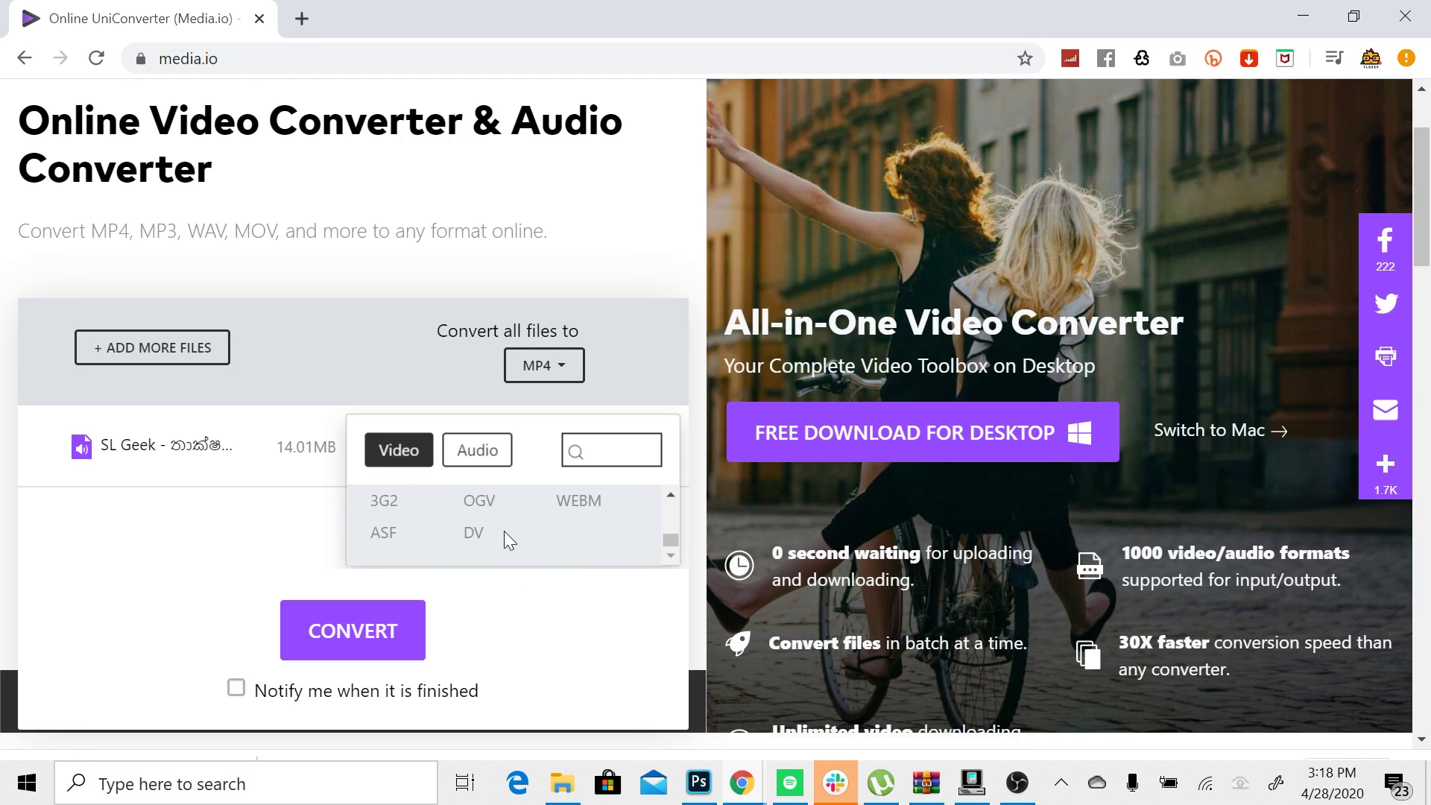
pyautogui.scroll(-2, 507, 525)
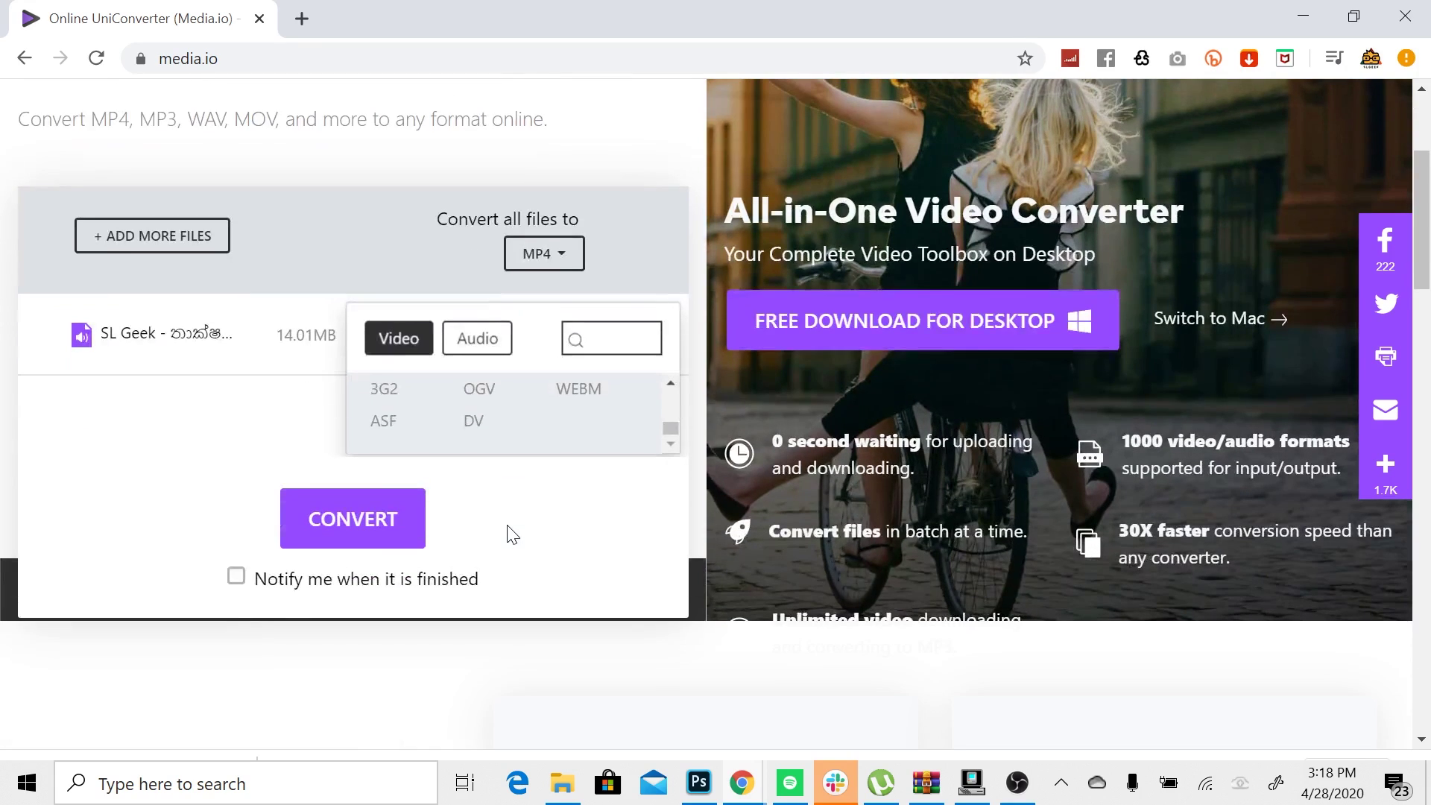
pyautogui.scroll(5, 575, 418)
pyautogui.scroll(-2, 598, 424)
pyautogui.scroll(2, 599, 425)
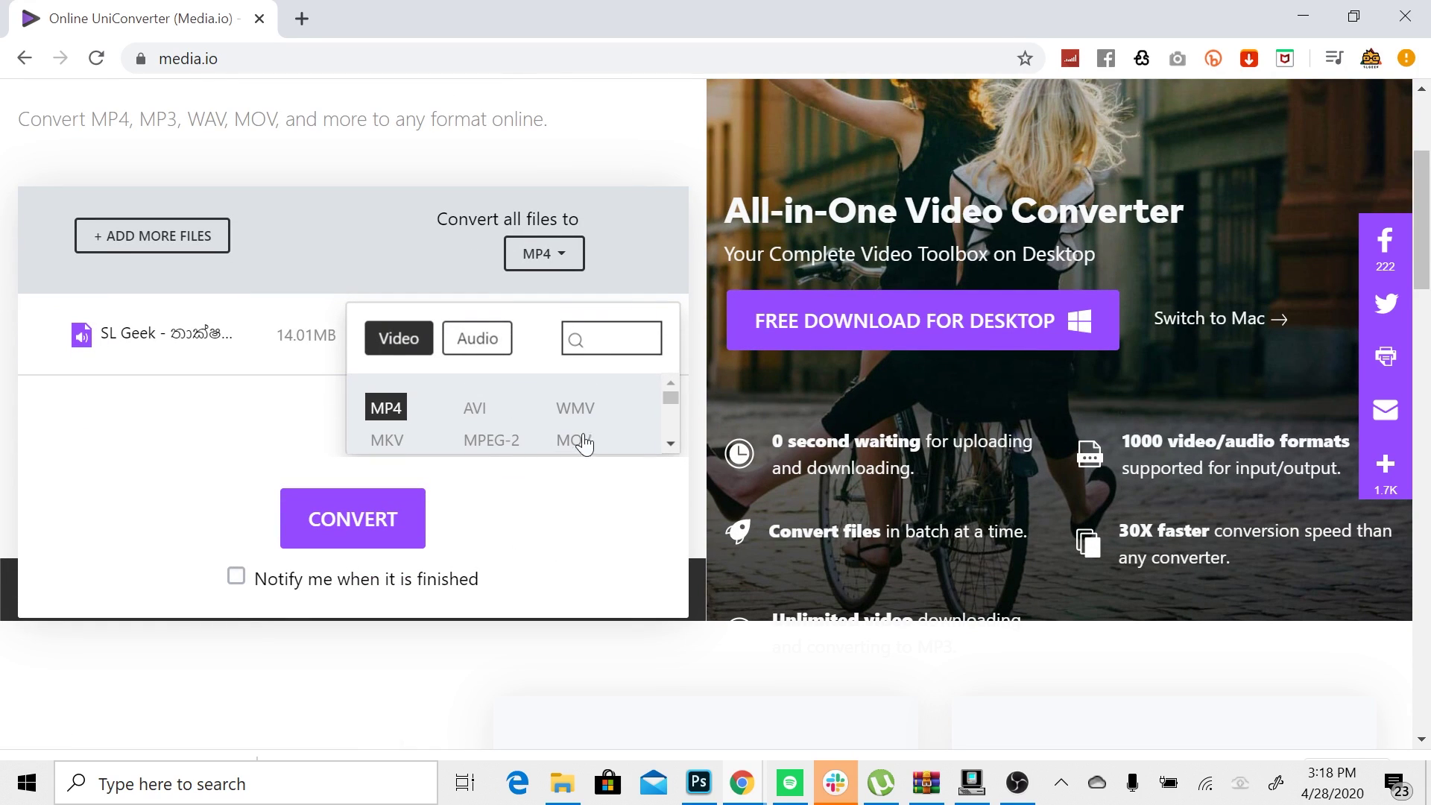
pyautogui.click(578, 440)
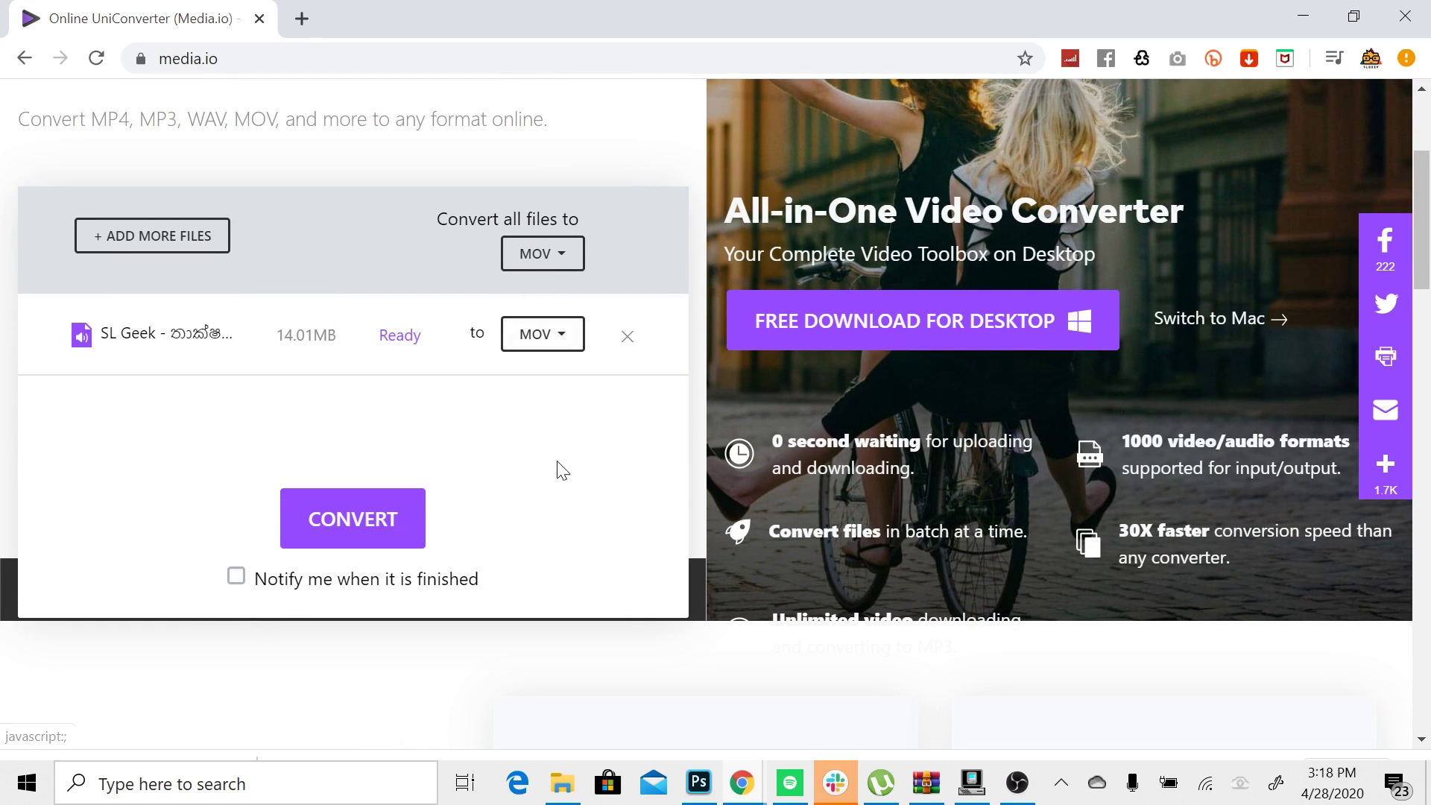
pyautogui.click(236, 578)
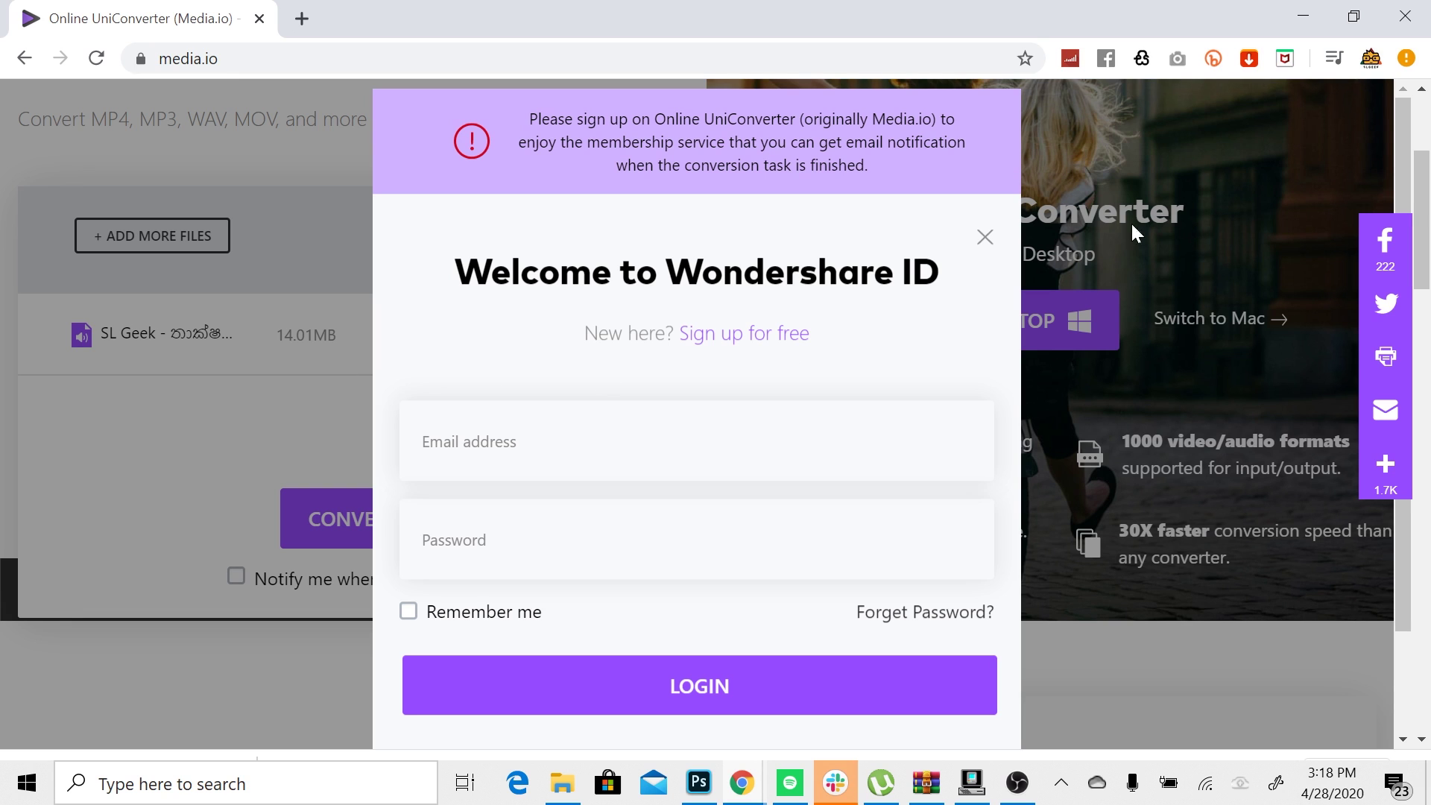
# - Skip sign-in, convert the video to MOV, save the downloaded file, and close the download tab
pyautogui.click(984, 237)
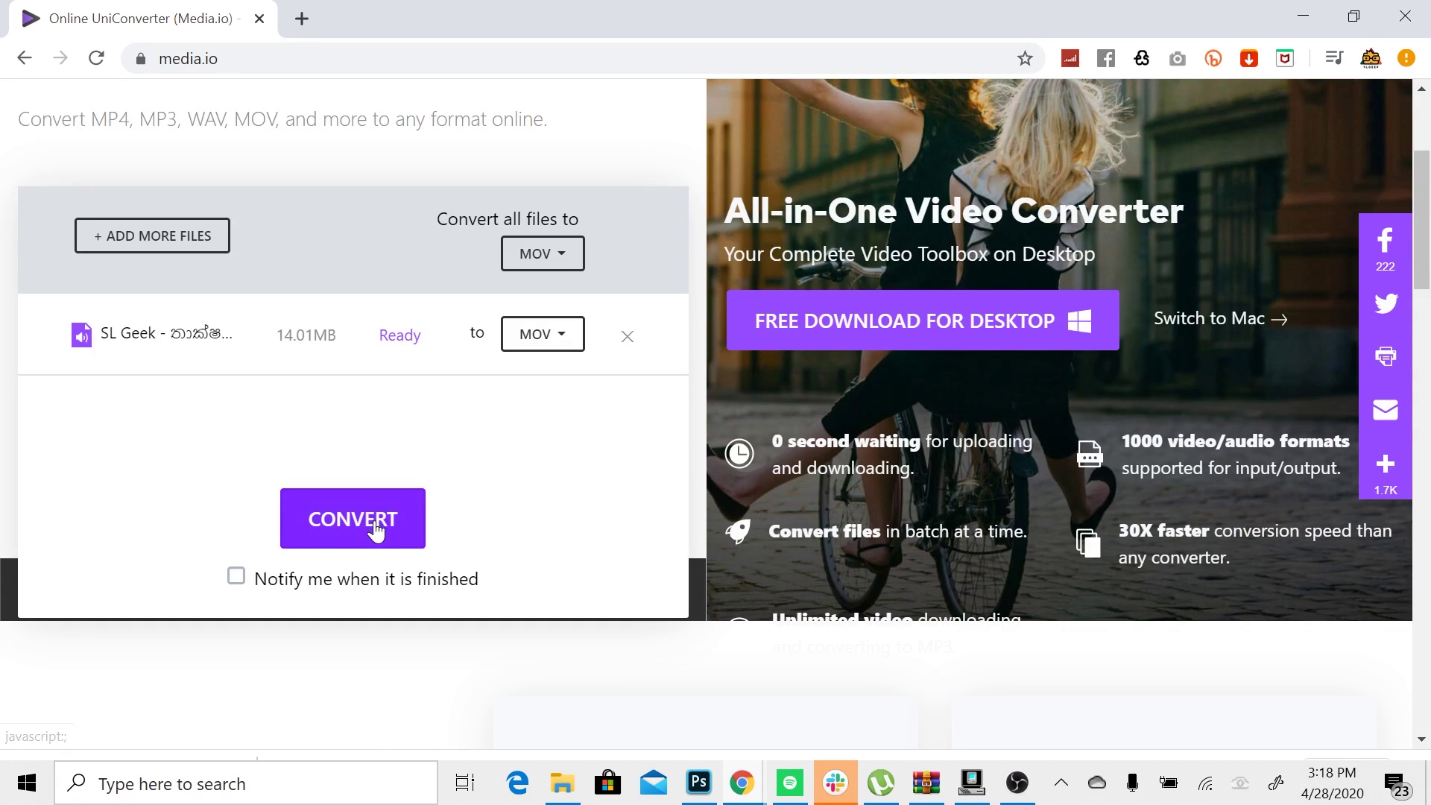
pyautogui.click(339, 520)
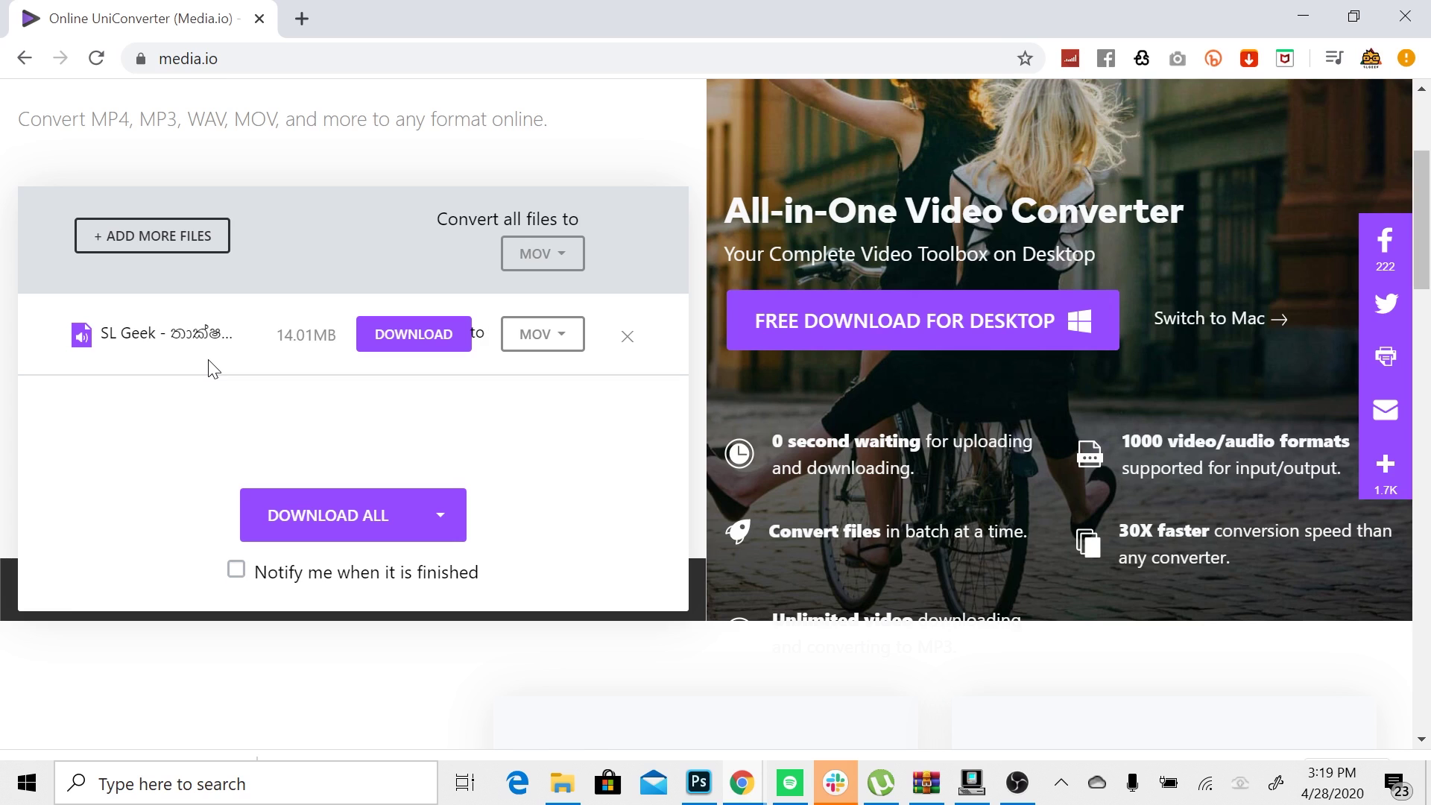
pyautogui.click(416, 345)
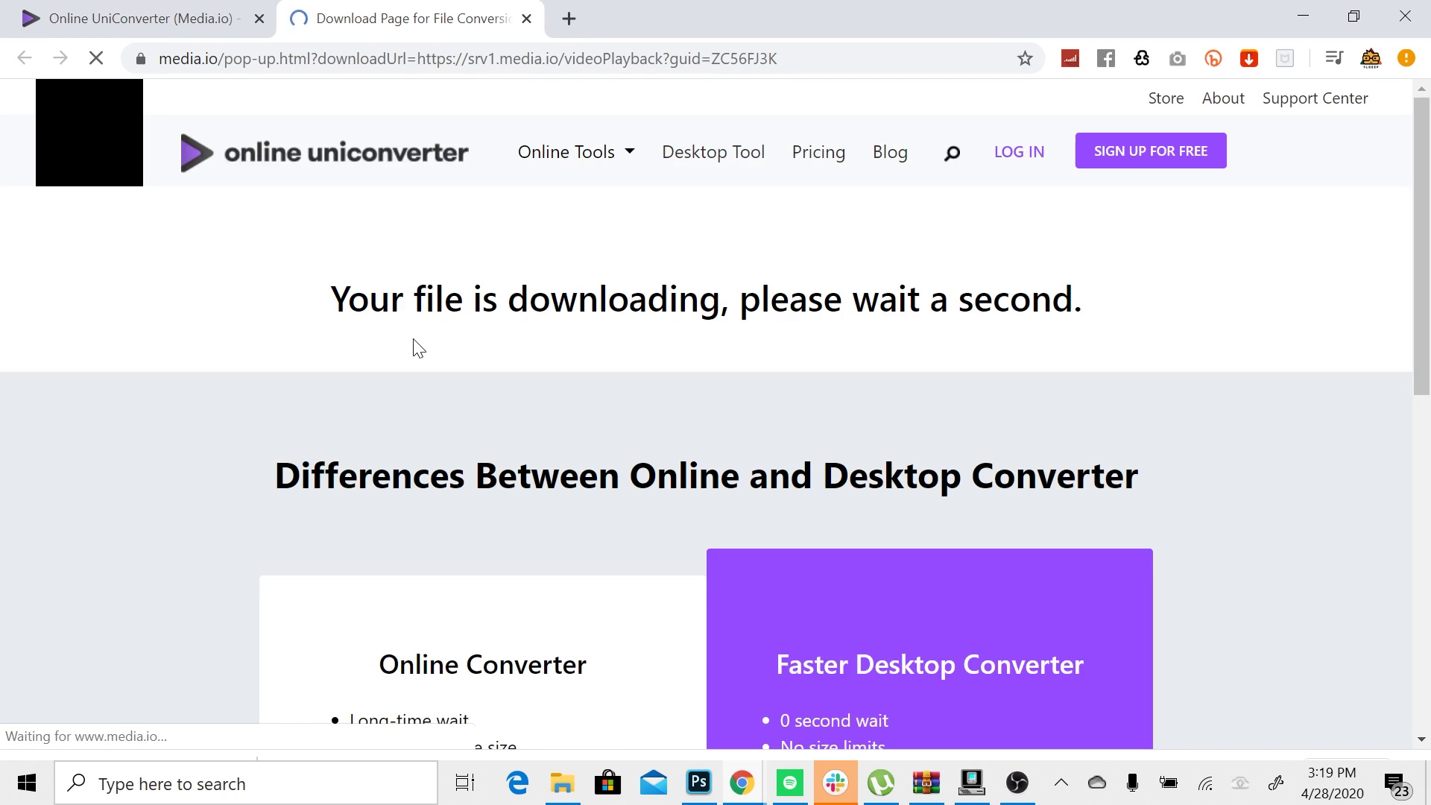
pyautogui.scroll(-5, 525, 346)
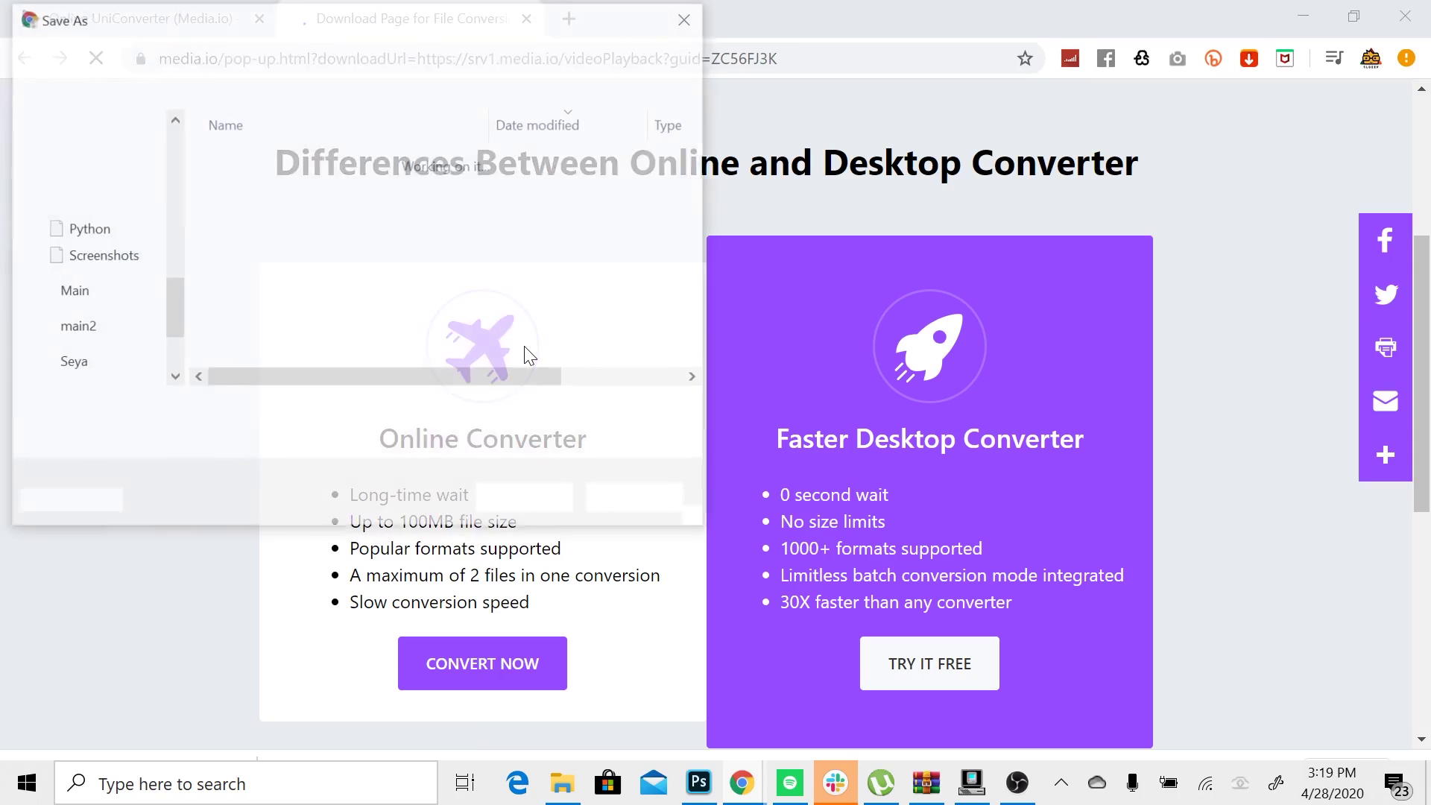
pyautogui.click(534, 494)
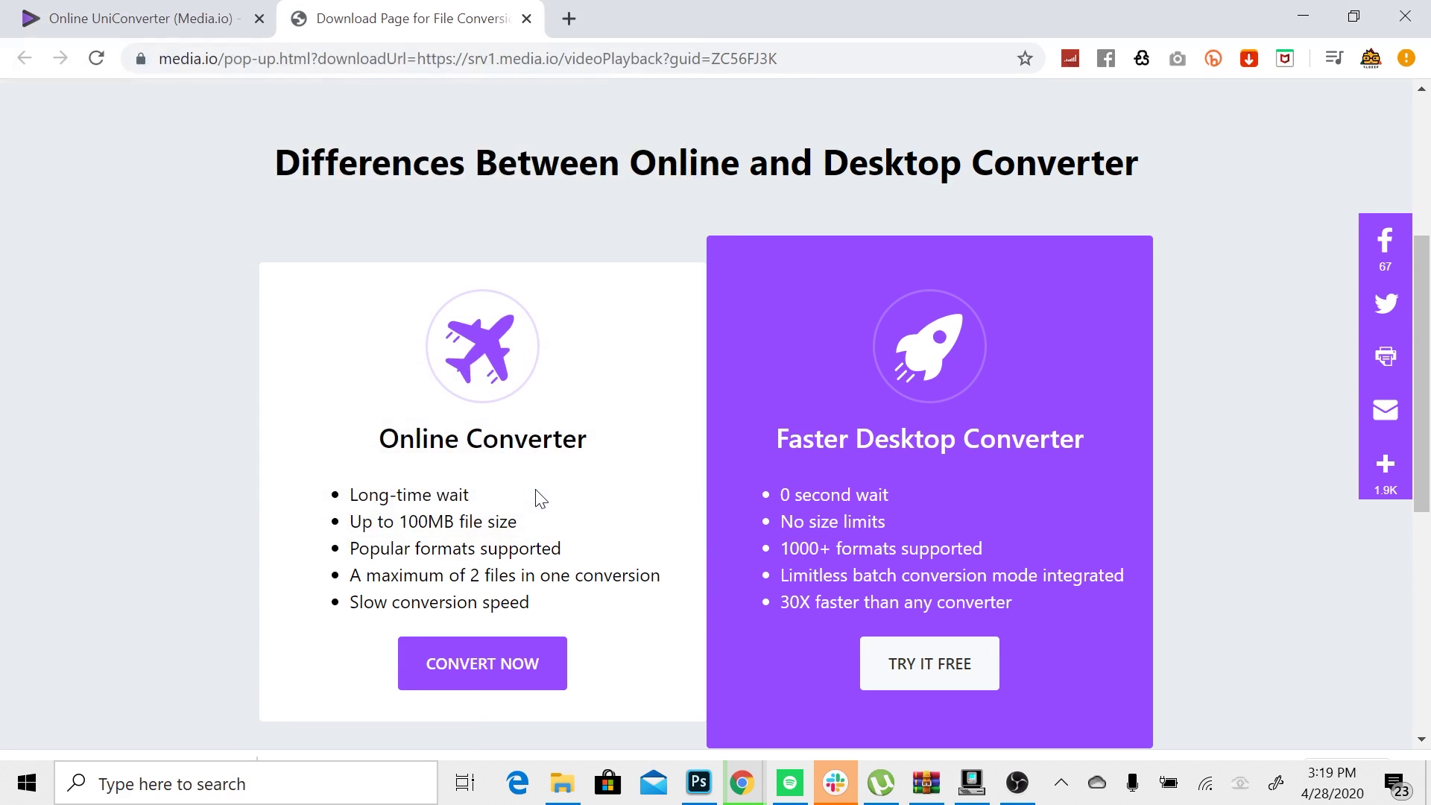
pyautogui.hotkey('ctrl', 'w')
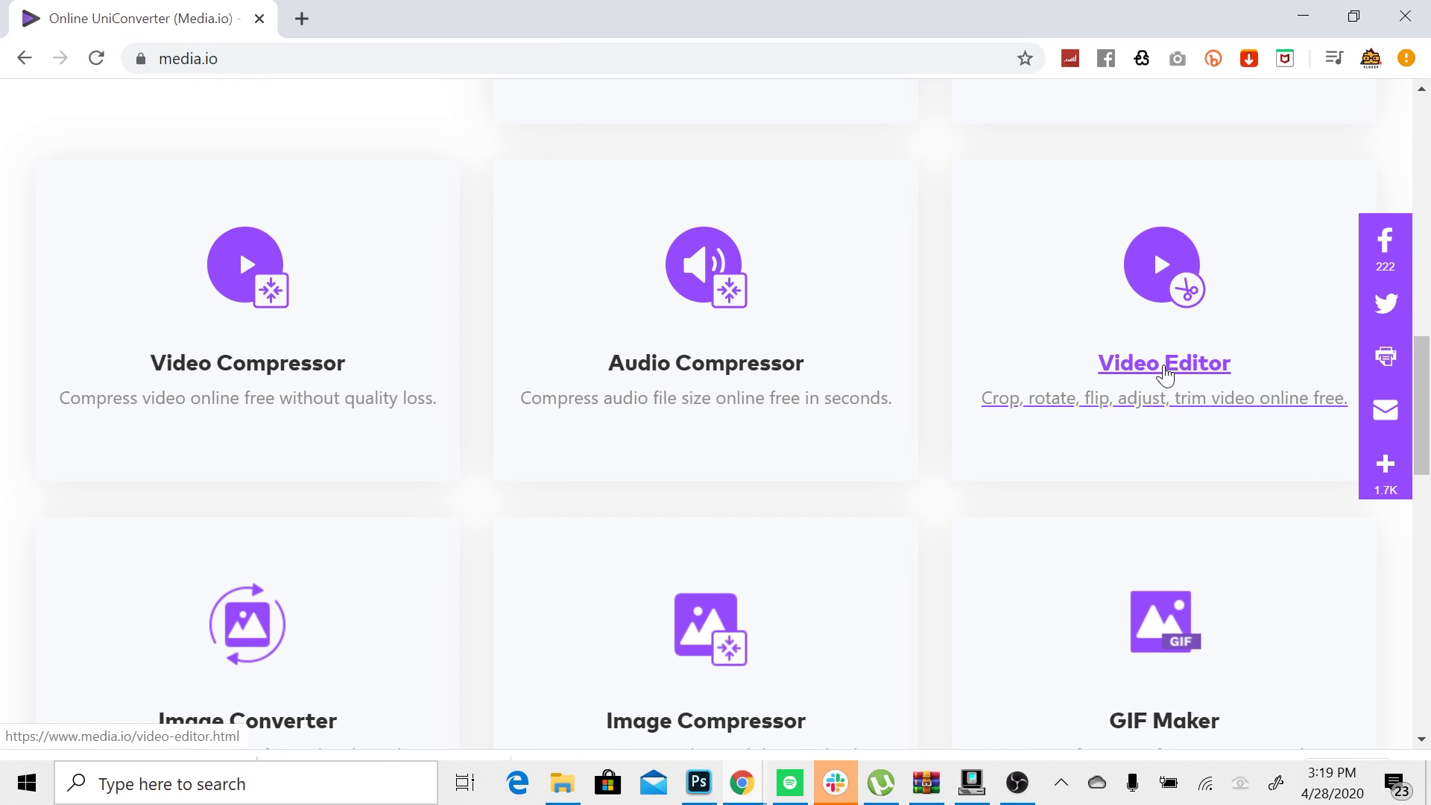
# - Load the SL Geek video into Media.io's Video Editor
pyautogui.click(1164, 365)
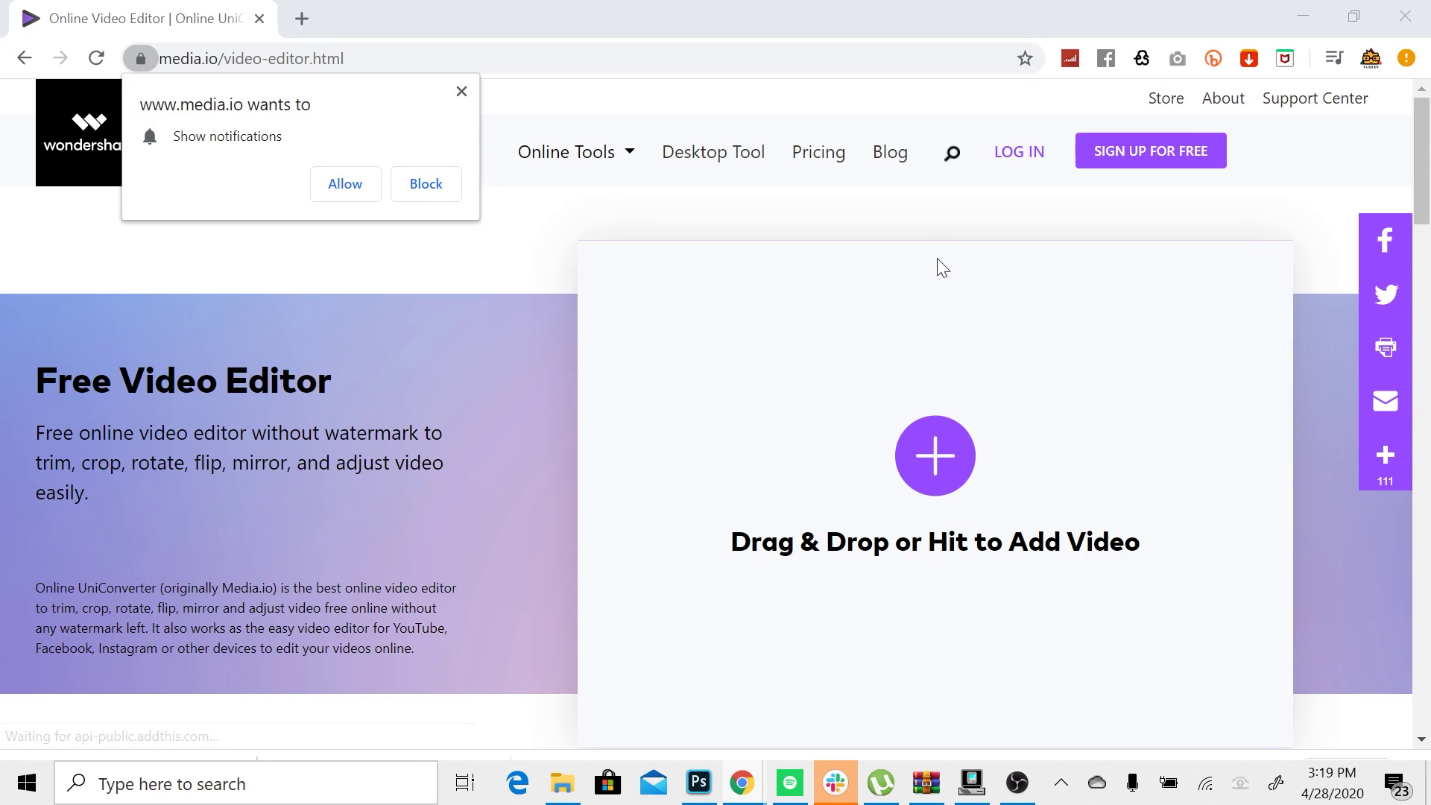
pyautogui.click(939, 267)
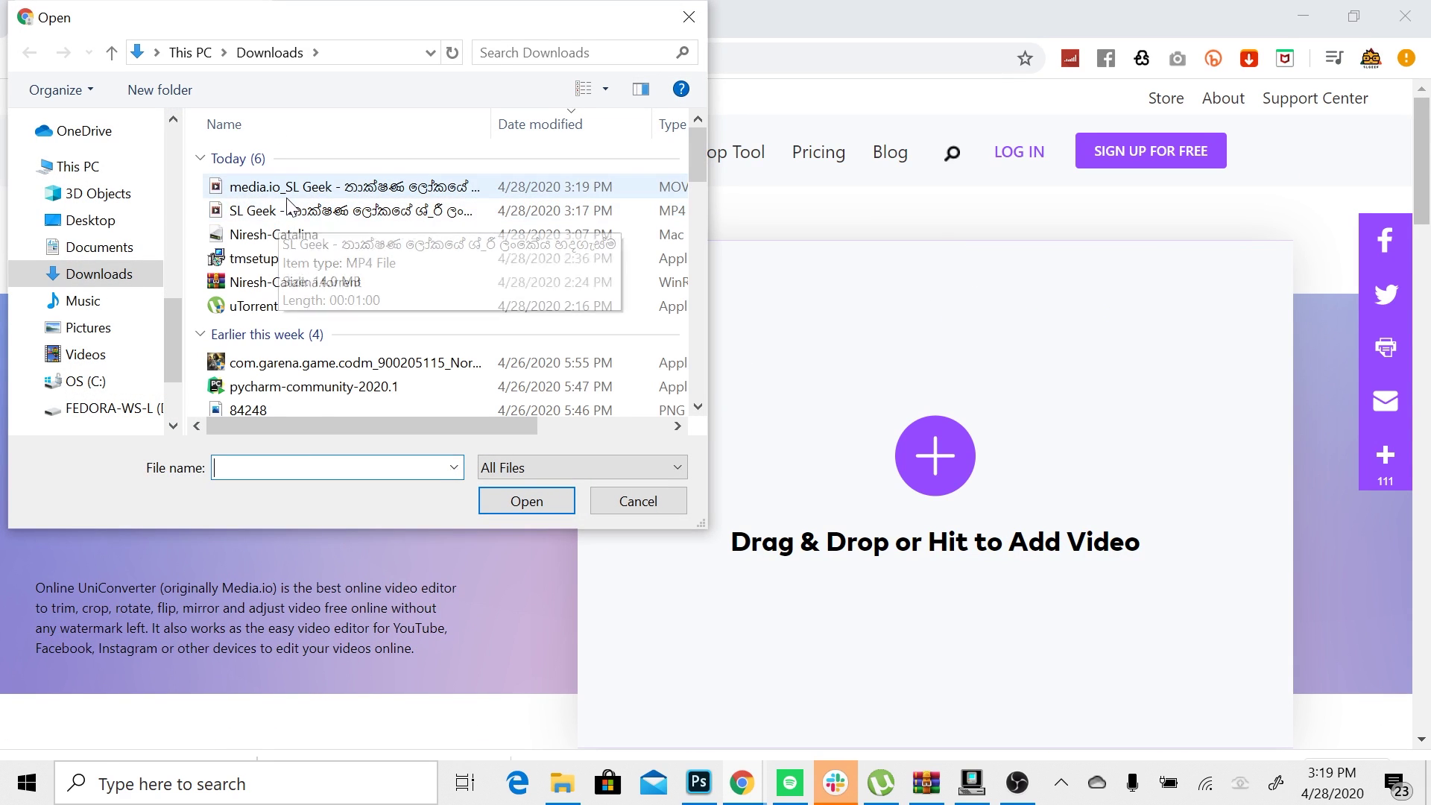
pyautogui.doubleClick(289, 215)
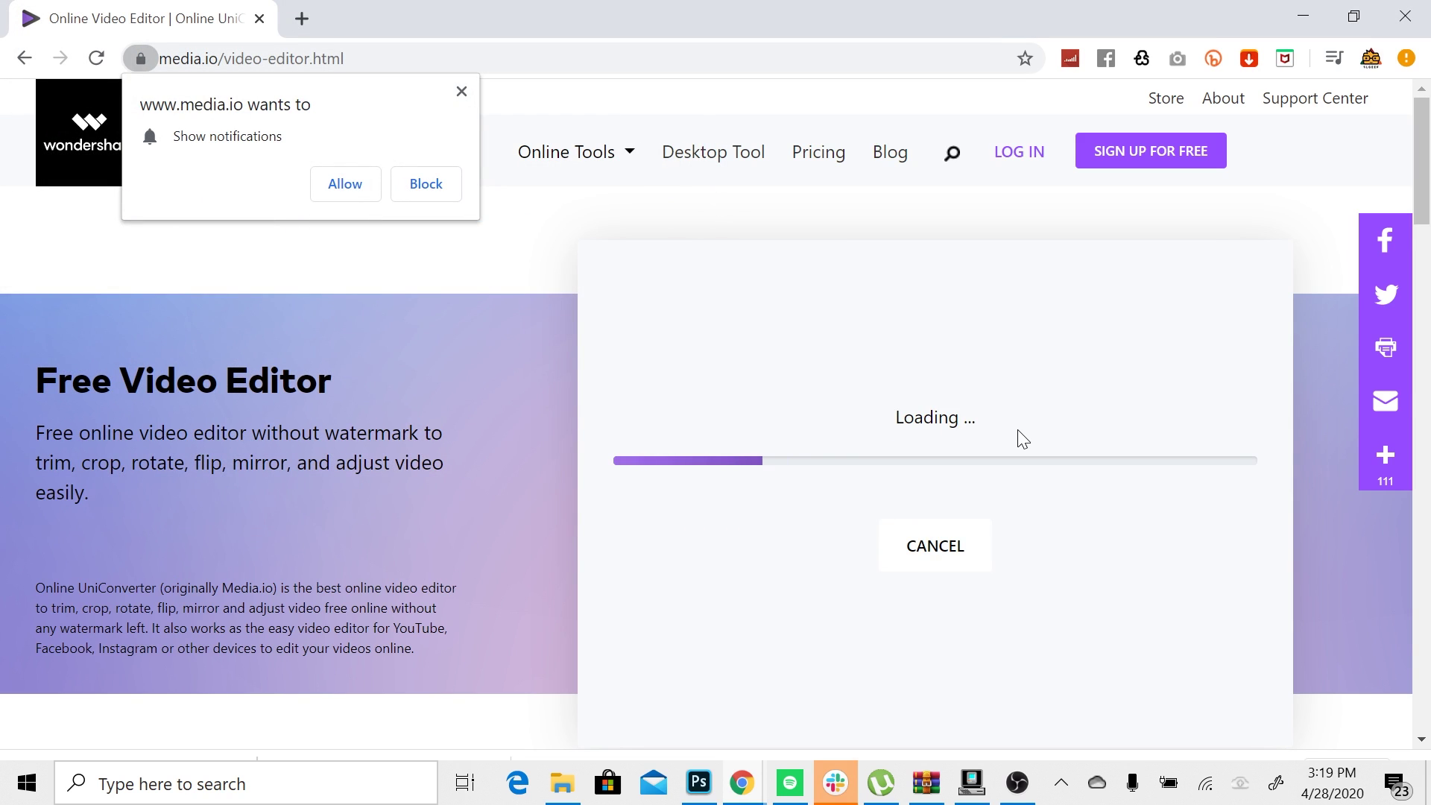
# - Trim the clip to run from 00:09 to about 00:40
pyautogui.scroll(-1, 1111, 395)
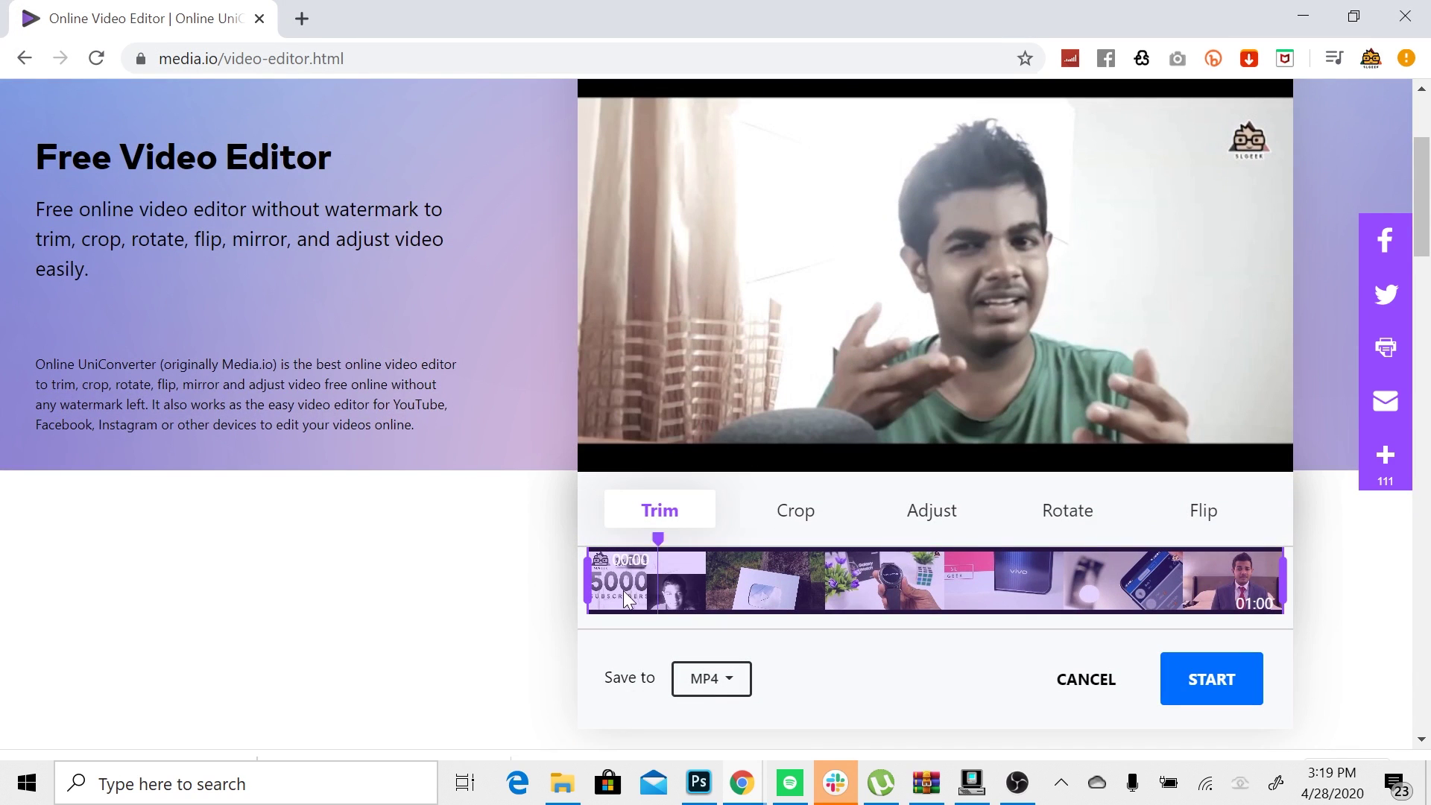
pyautogui.click(586, 582)
pyautogui.moveTo(588, 574); pyautogui.dragTo(1114, 588)
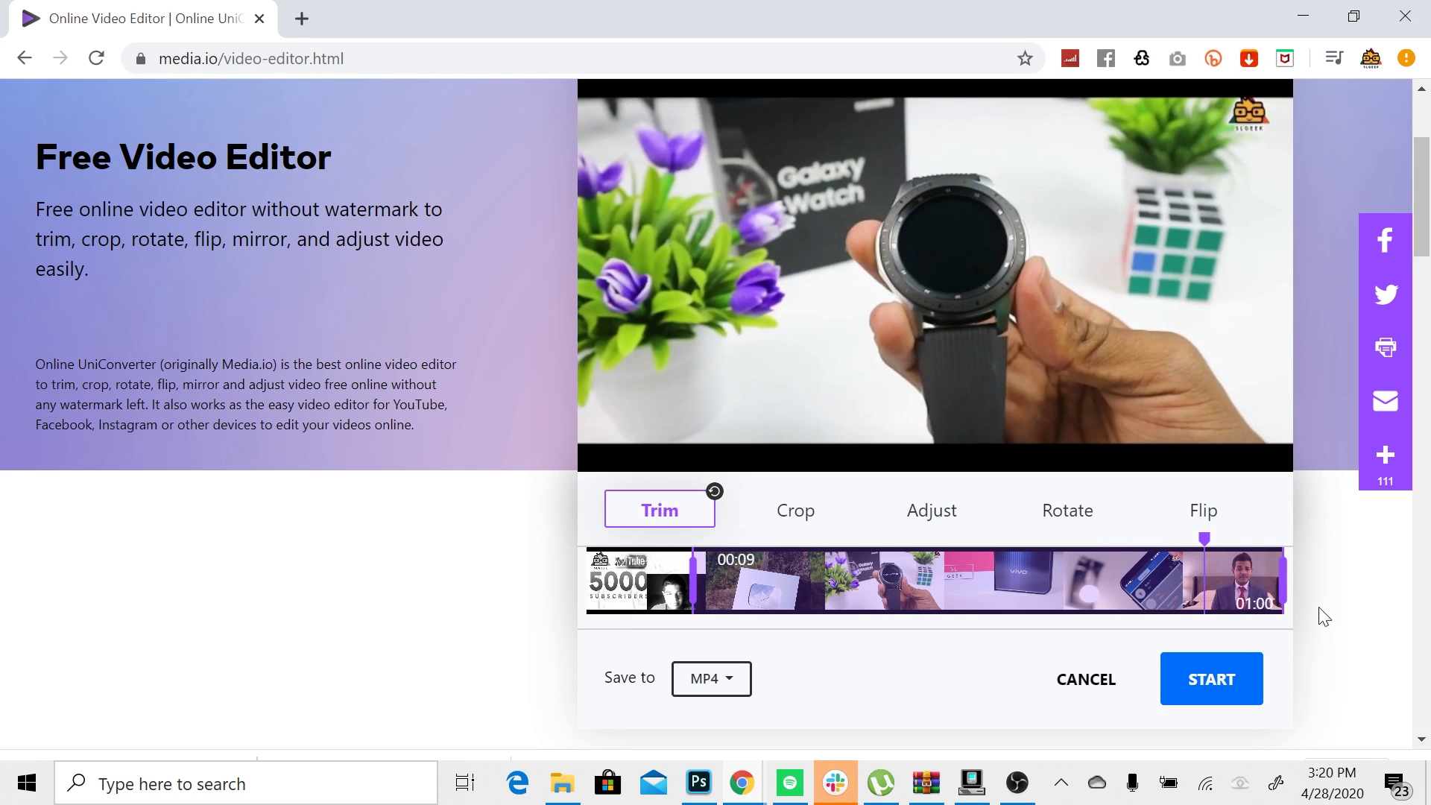
pyautogui.moveTo(1283, 581); pyautogui.dragTo(1052, 581)
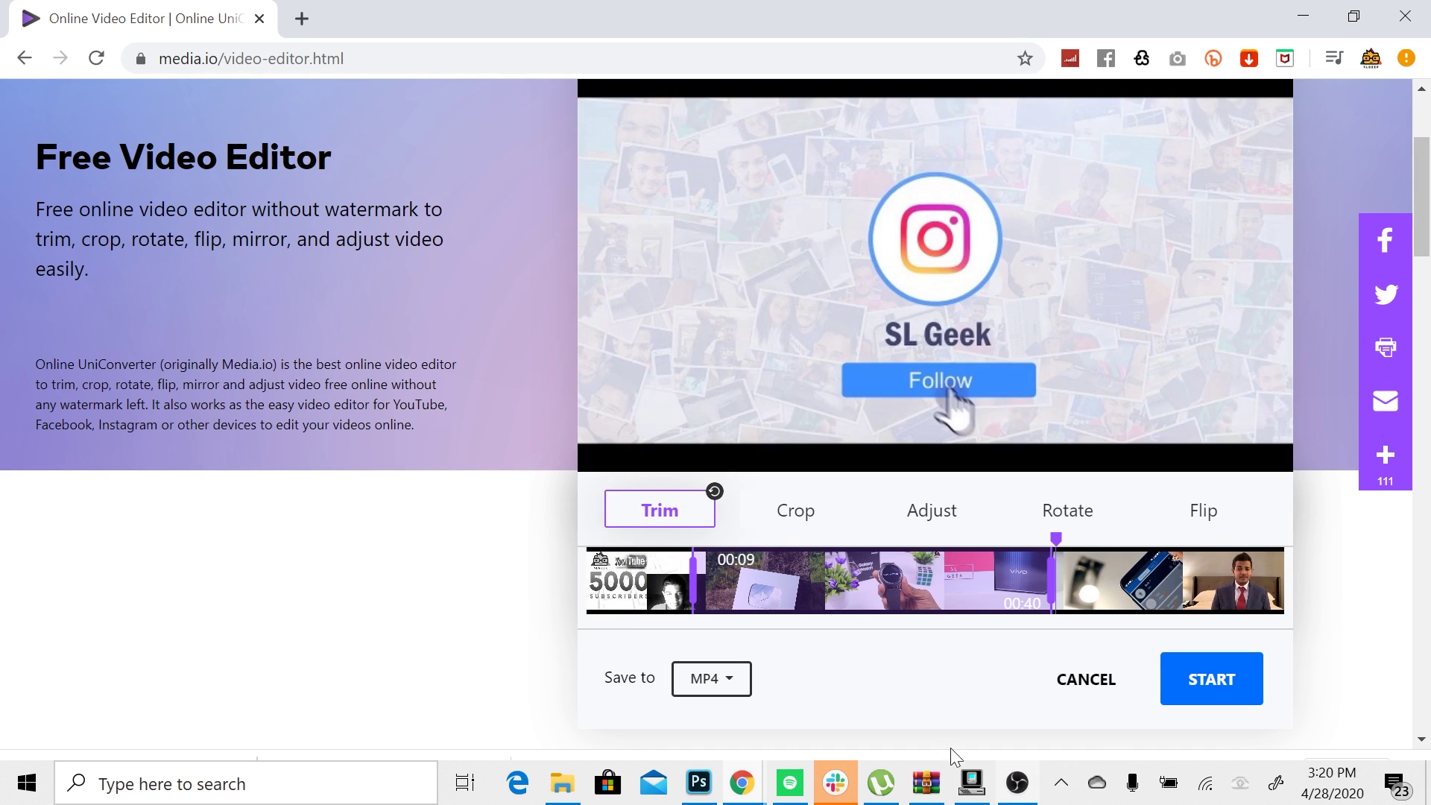
# - Crop the video to a 1:1 square box centred in the frame
pyautogui.click(799, 514)
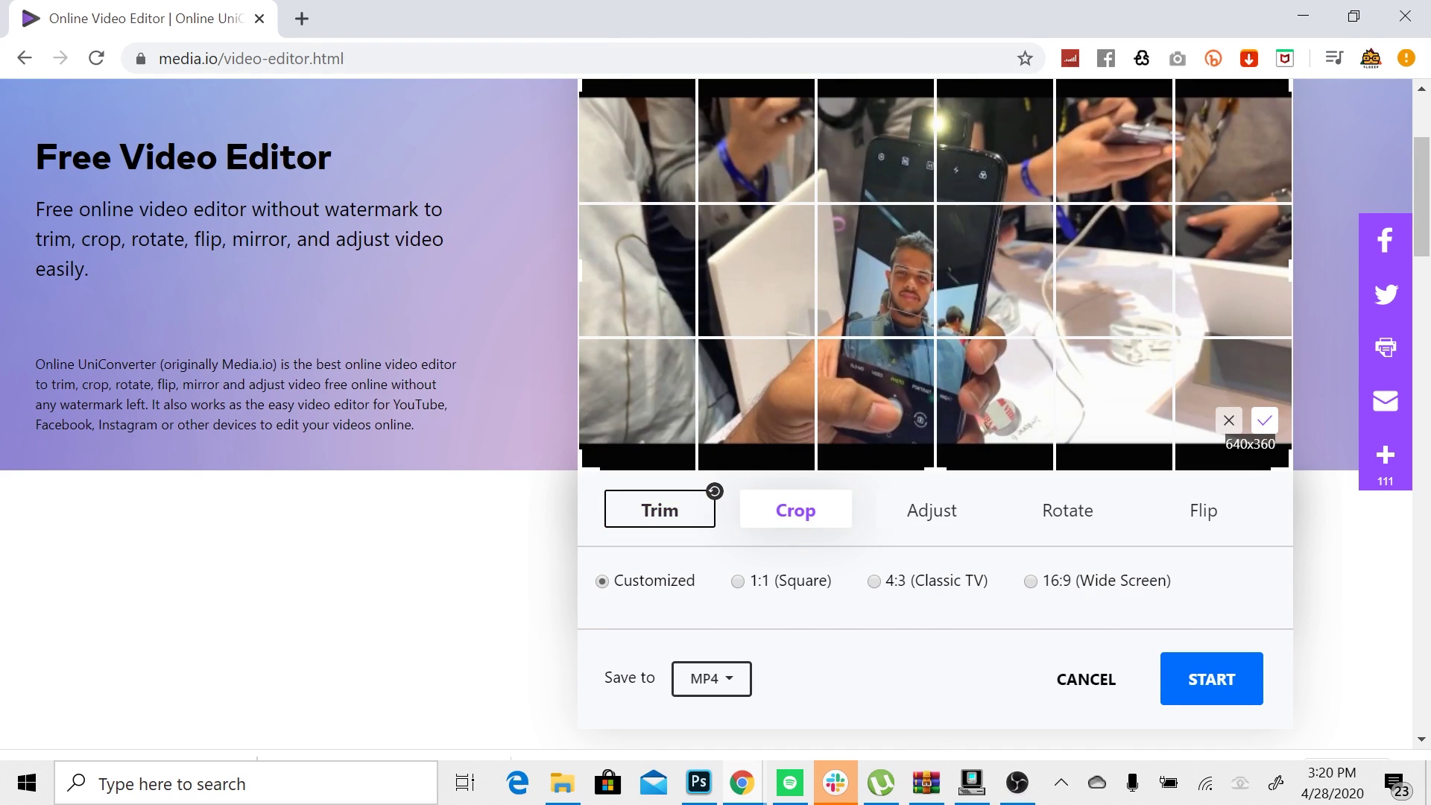
pyautogui.moveTo(574, 83); pyautogui.dragTo(696, 195)
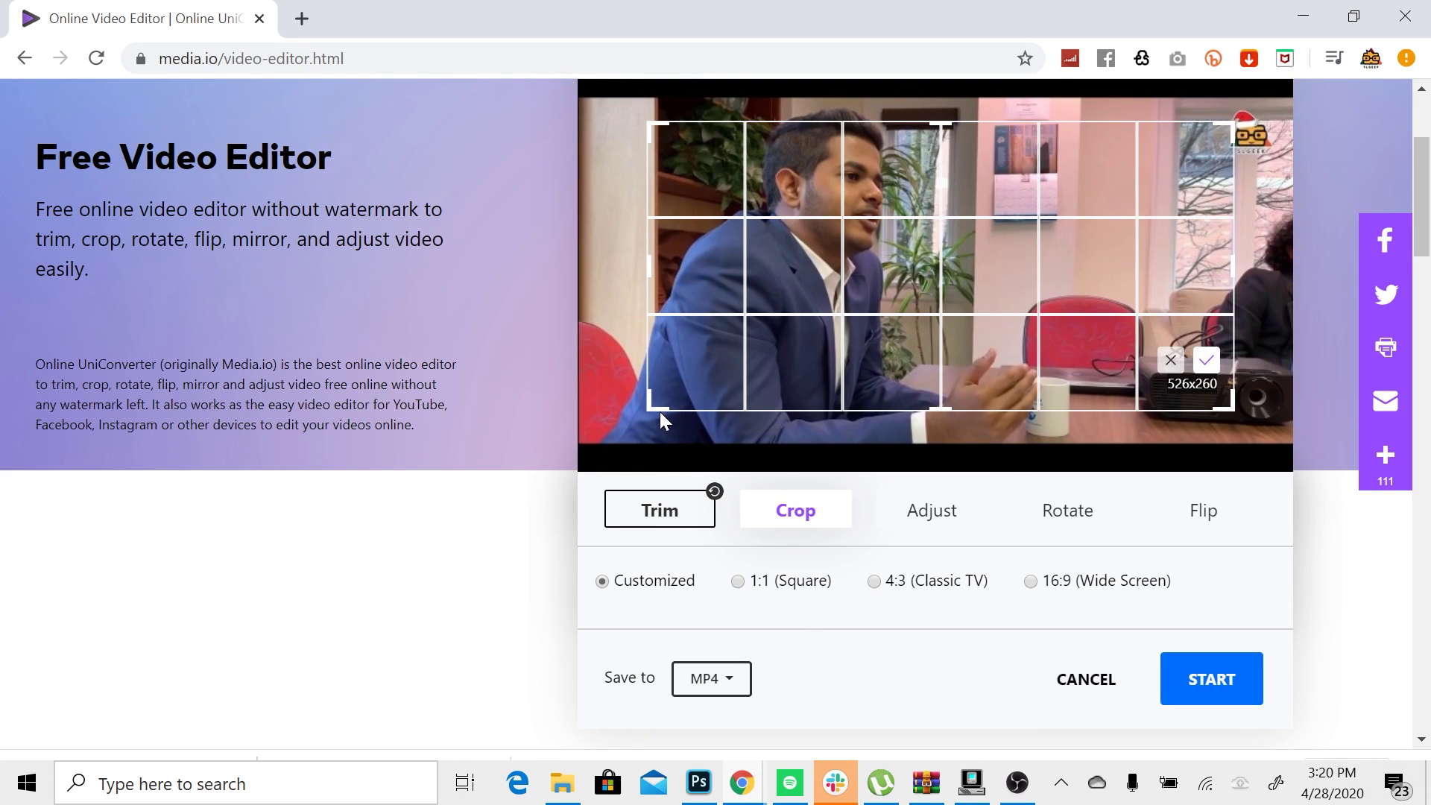
pyautogui.moveTo(659, 411); pyautogui.dragTo(659, 365)
pyautogui.click(738, 581)
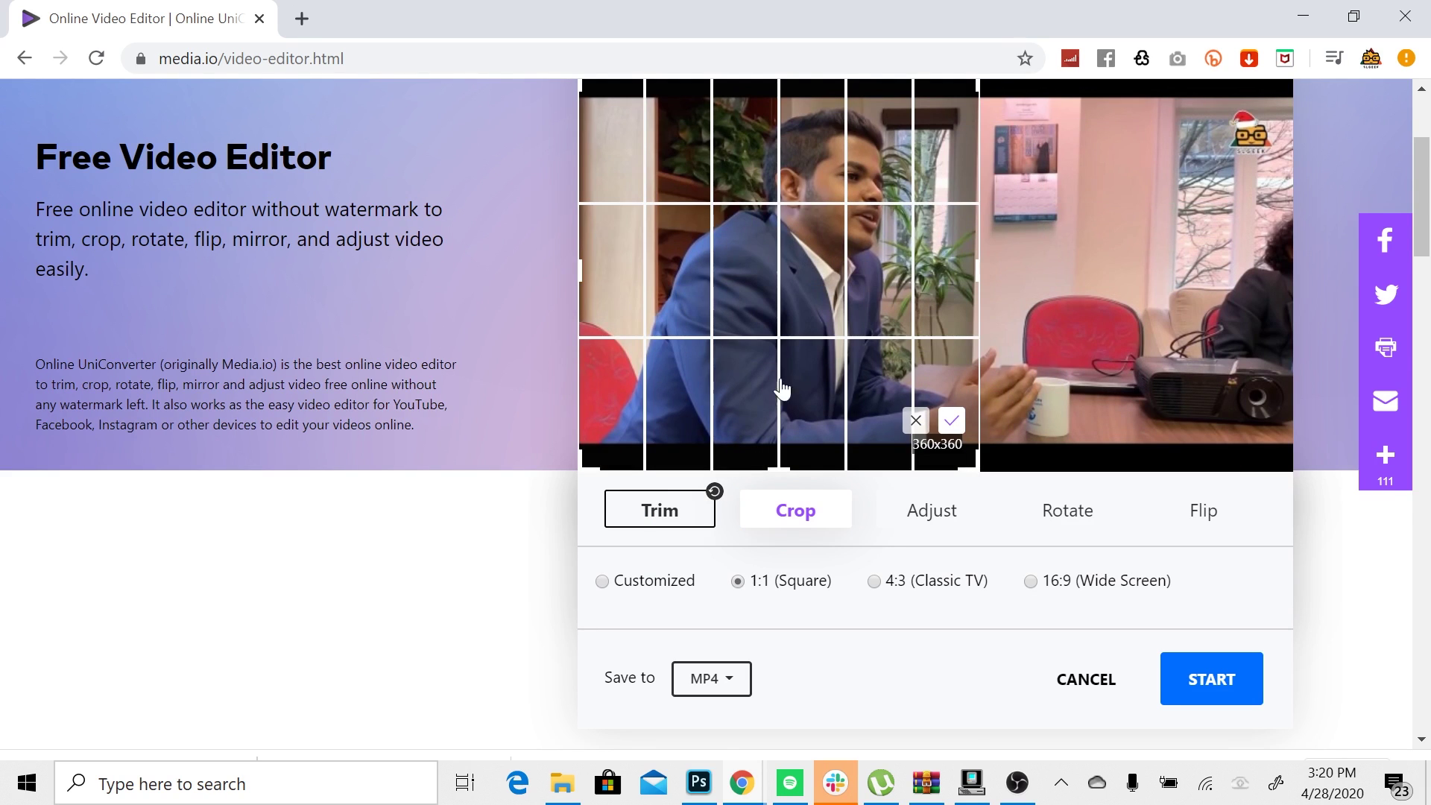
pyautogui.moveTo(793, 319); pyautogui.dragTo(919, 313)
# - Set saturation to 16, contrast to -21 and brightness to -8
pyautogui.click(922, 527)
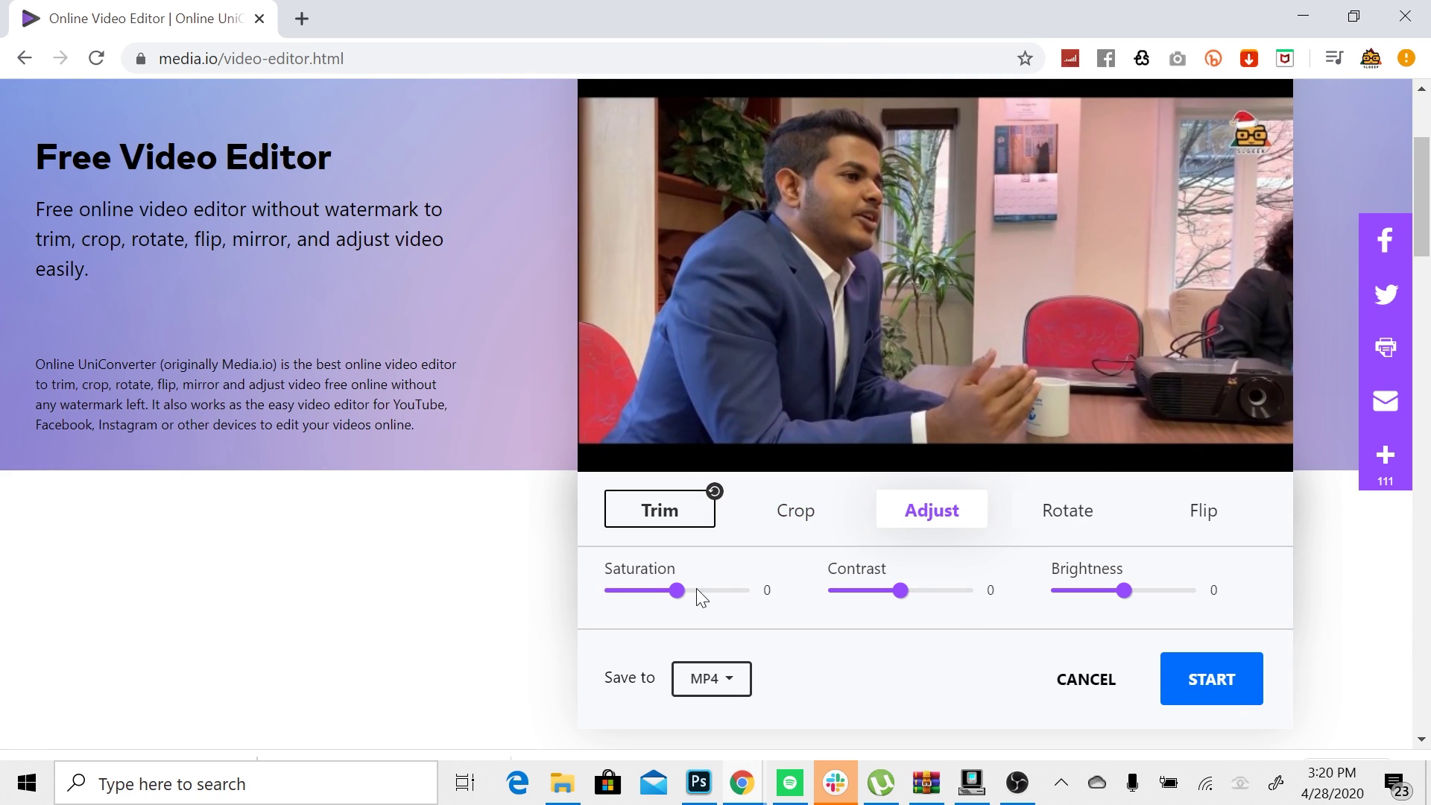
pyautogui.moveTo(675, 595); pyautogui.dragTo(687, 595)
pyautogui.moveTo(898, 600); pyautogui.dragTo(885, 601)
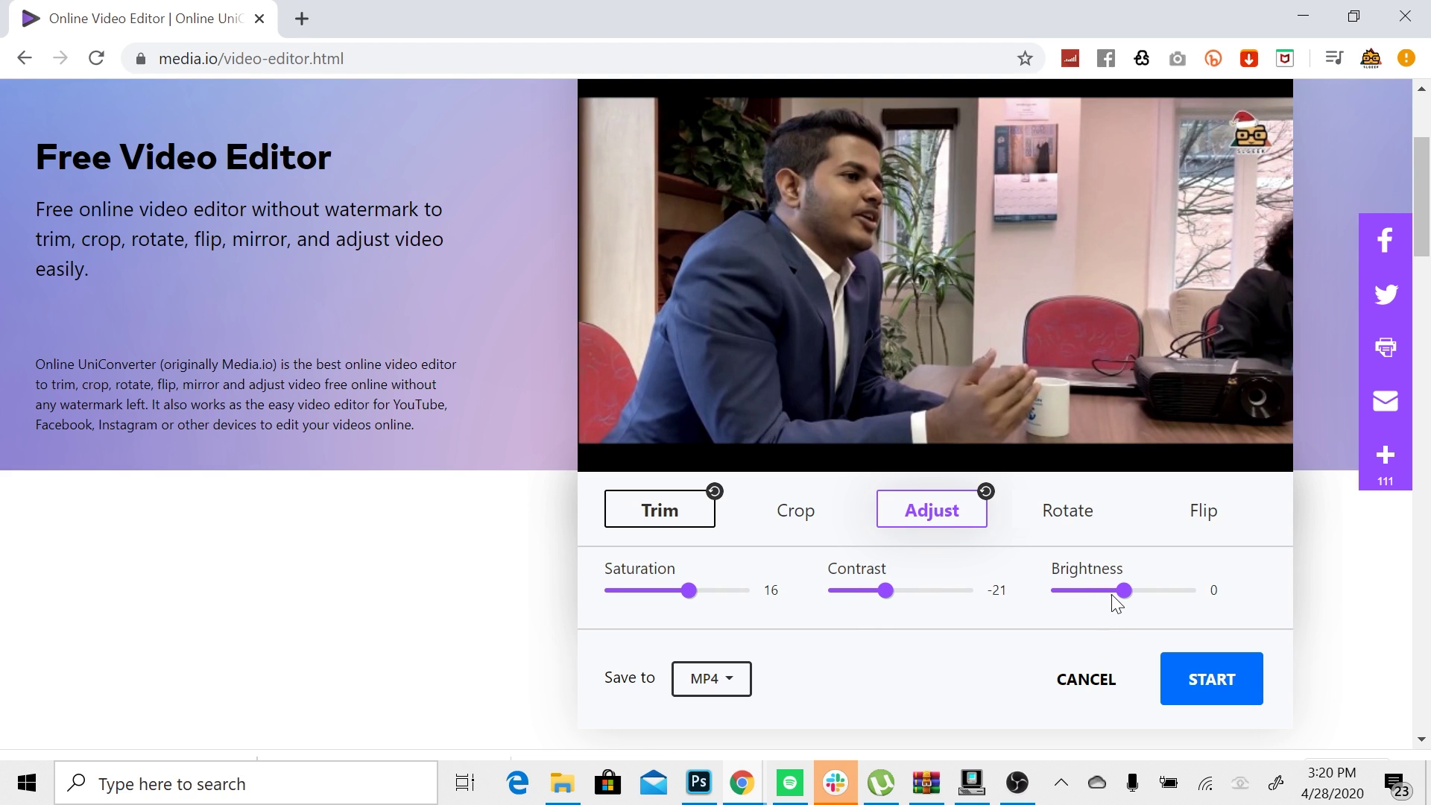
pyautogui.moveTo(1112, 599)
pyautogui.mouseDown()
pyautogui.moveTo(1097, 594)
pyautogui.moveTo(1117, 594)
pyautogui.mouseUp()
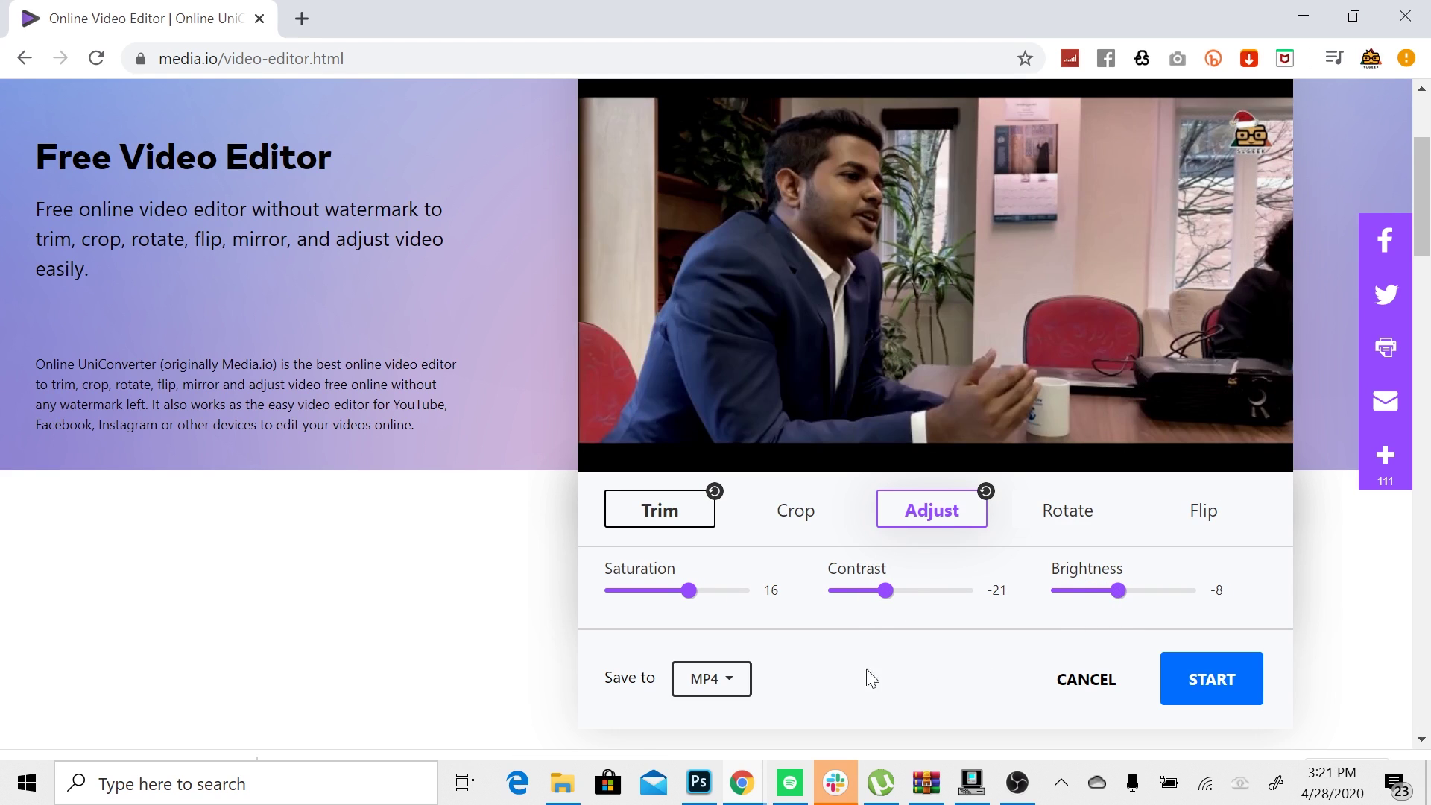
# - Try a horizontal flip, then revert the video to its original orientation
pyautogui.click(1079, 521)
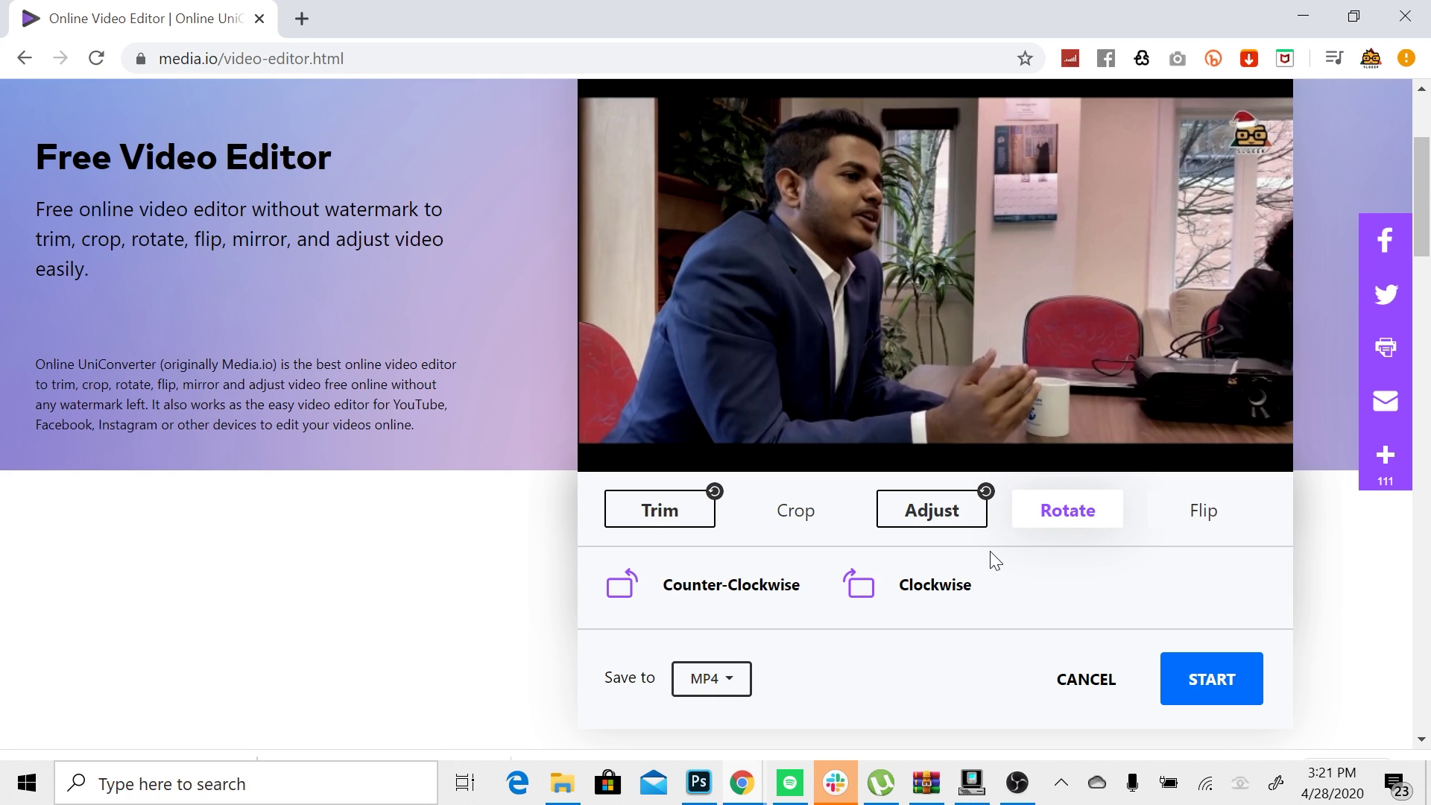
pyautogui.click(1189, 516)
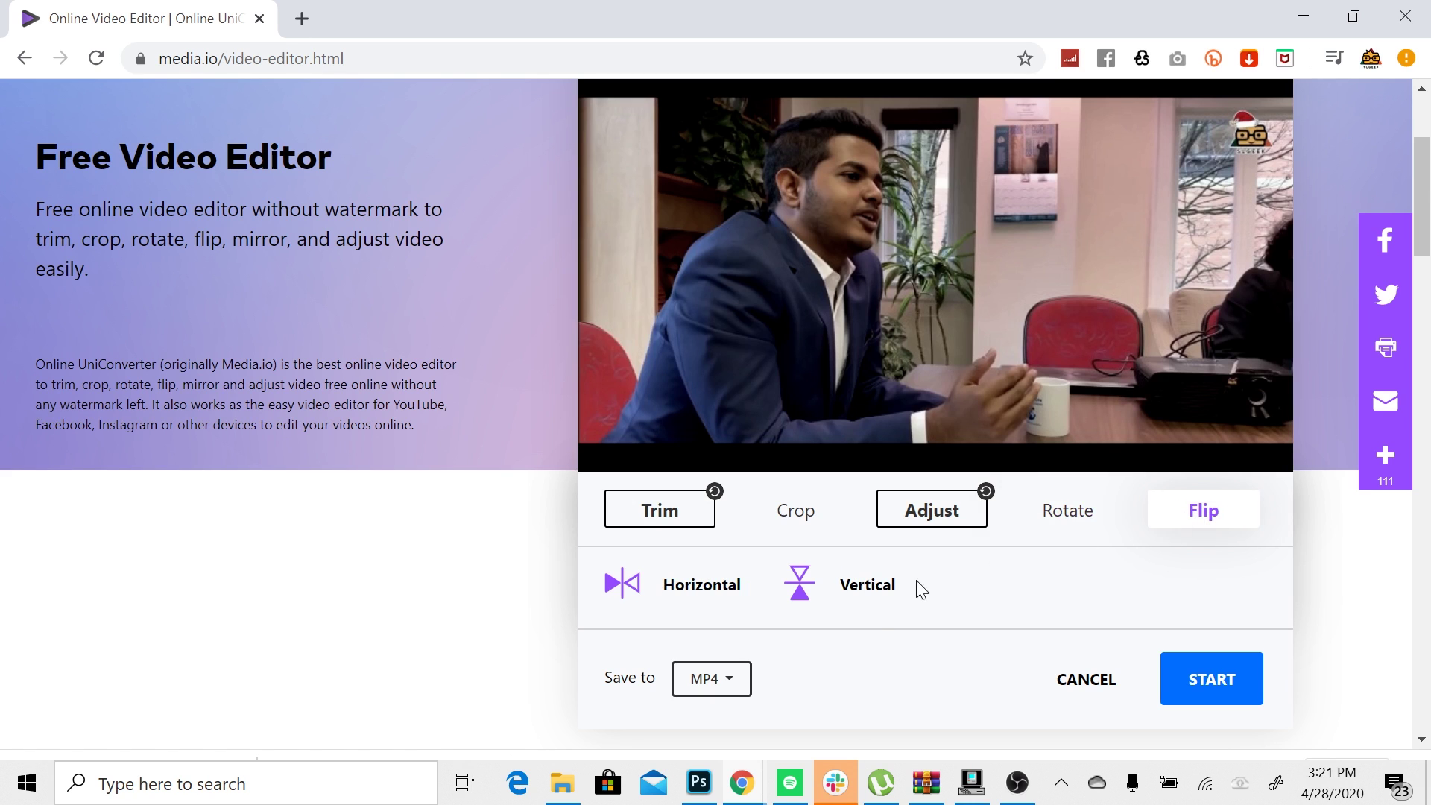
pyautogui.click(693, 586)
pyautogui.click(686, 587)
# - Keep the MP4 output format and start processing the edited video
pyautogui.scroll(-4, 715, 537)
pyautogui.scroll(3, 708, 559)
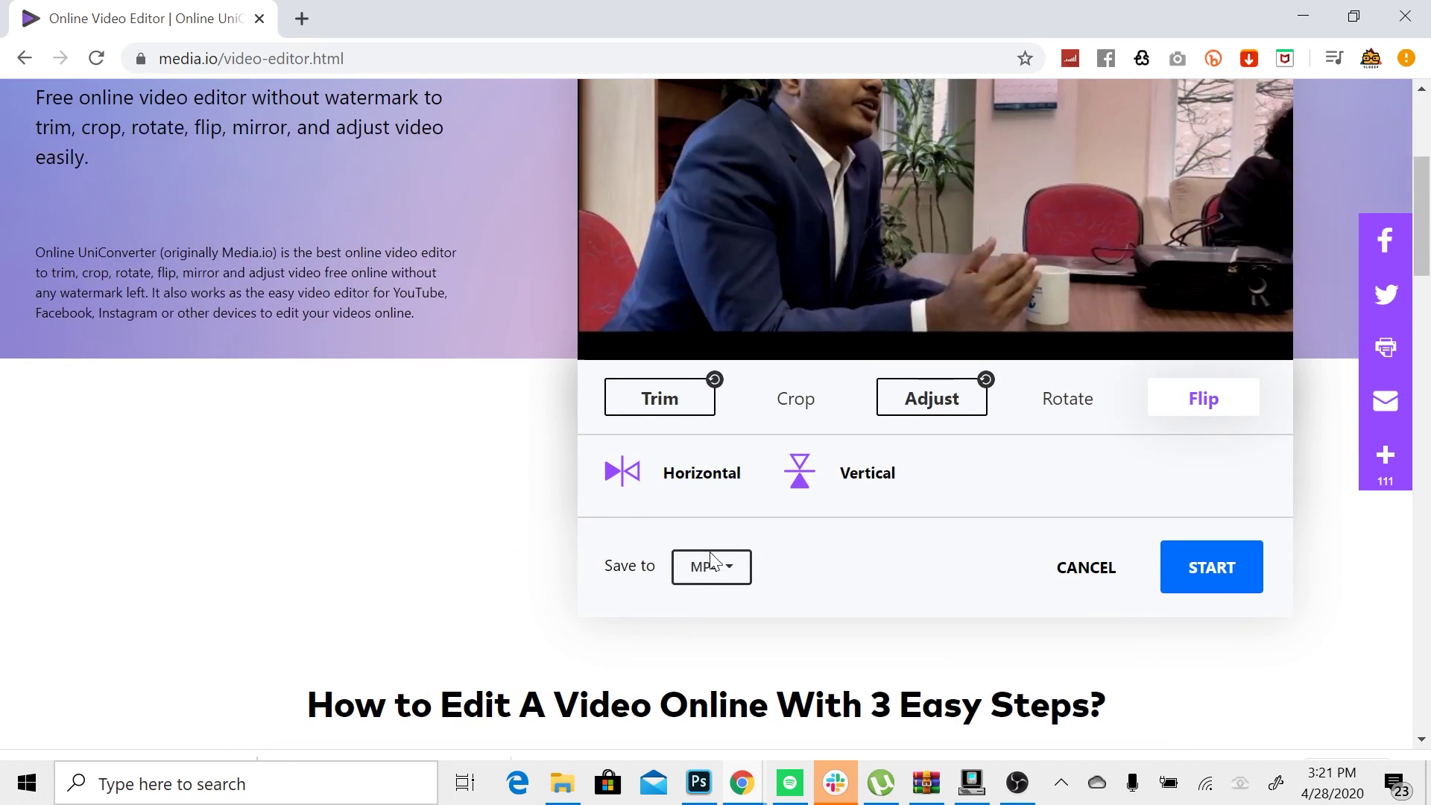
pyautogui.click(705, 570)
pyautogui.click(700, 570)
pyautogui.click(1249, 580)
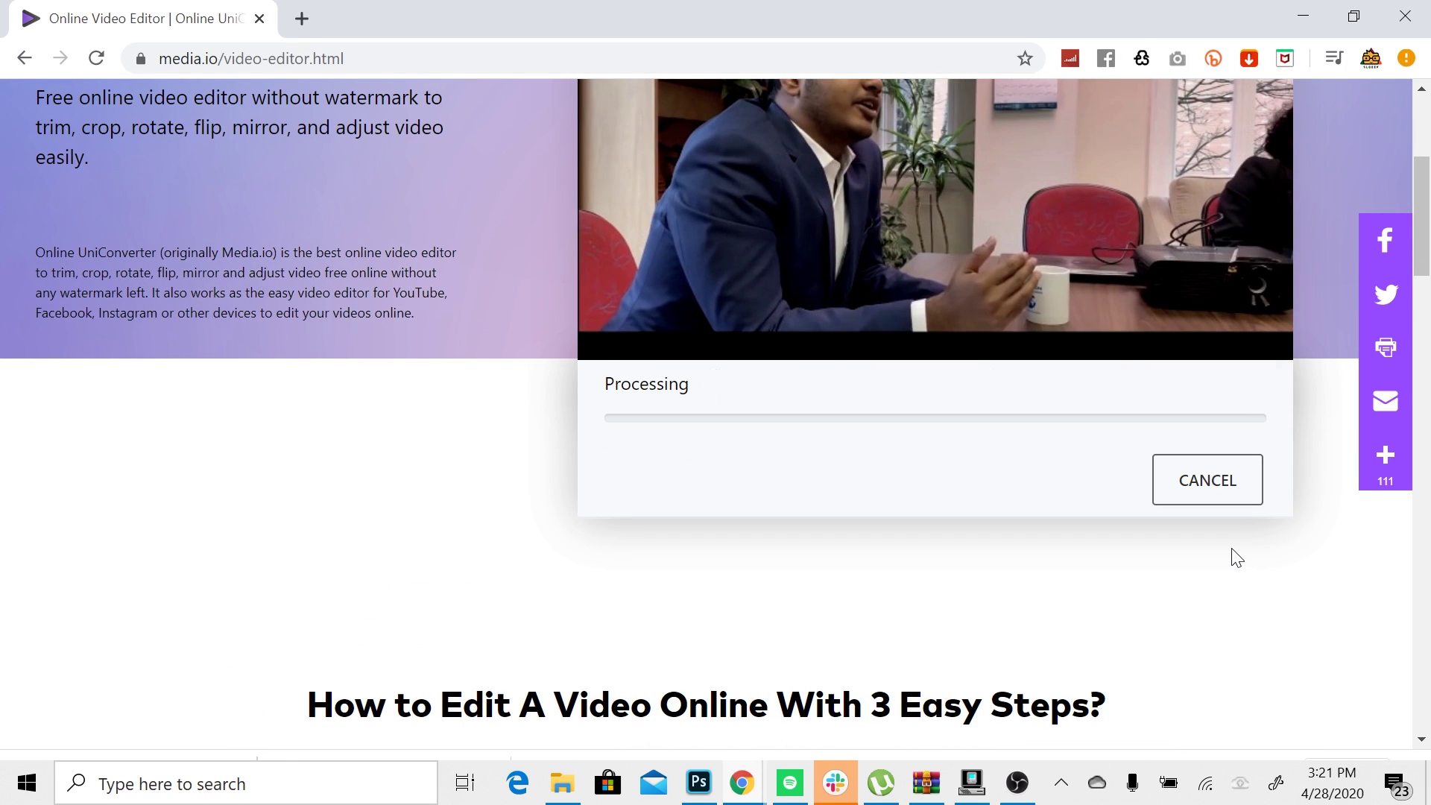
pyautogui.scroll(3, 708, 531)
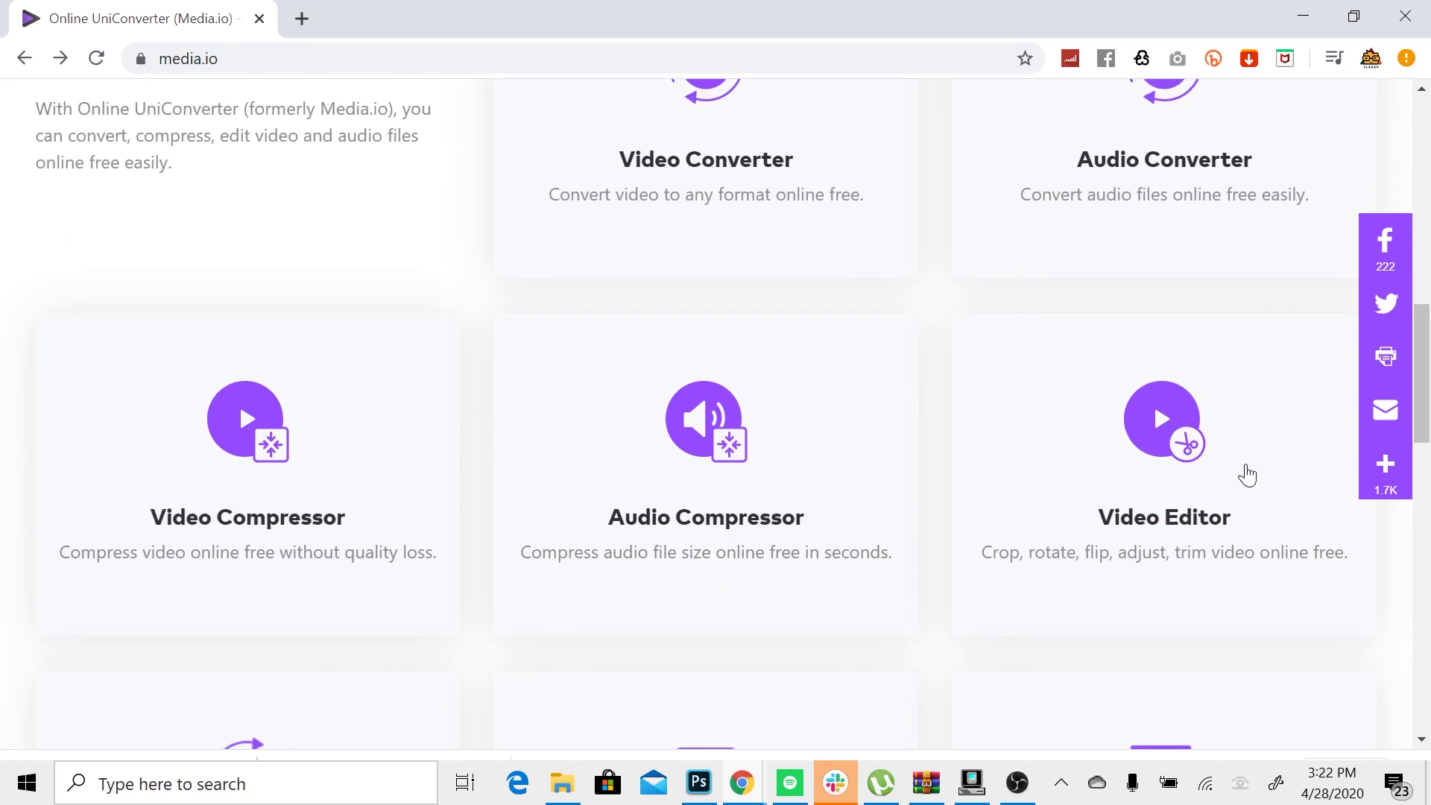
# - Open the GIF Maker tool from the home page's tool grid
pyautogui.scroll(-1, 598, 400)
pyautogui.scroll(-3, 443, 430)
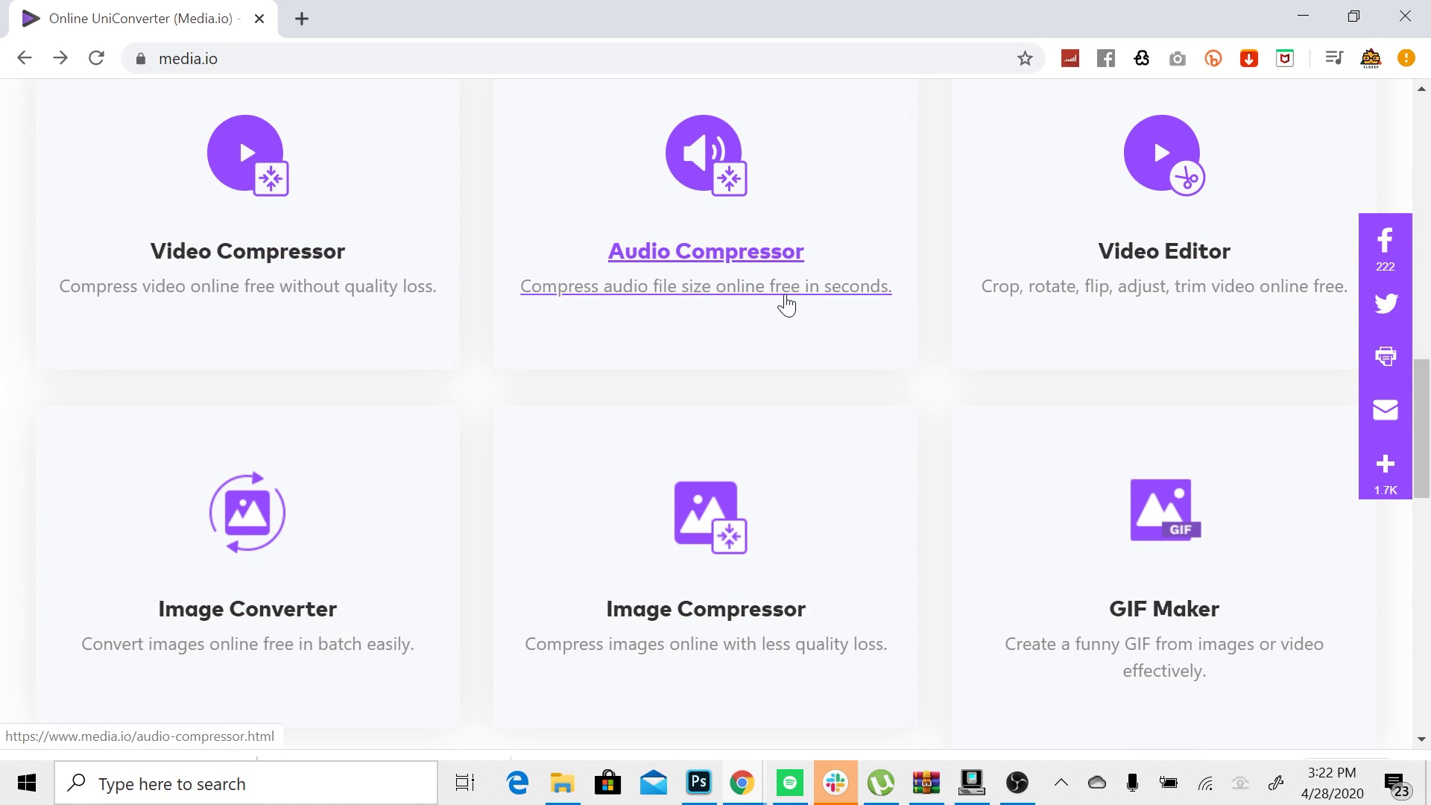
pyautogui.scroll(-3, 680, 511)
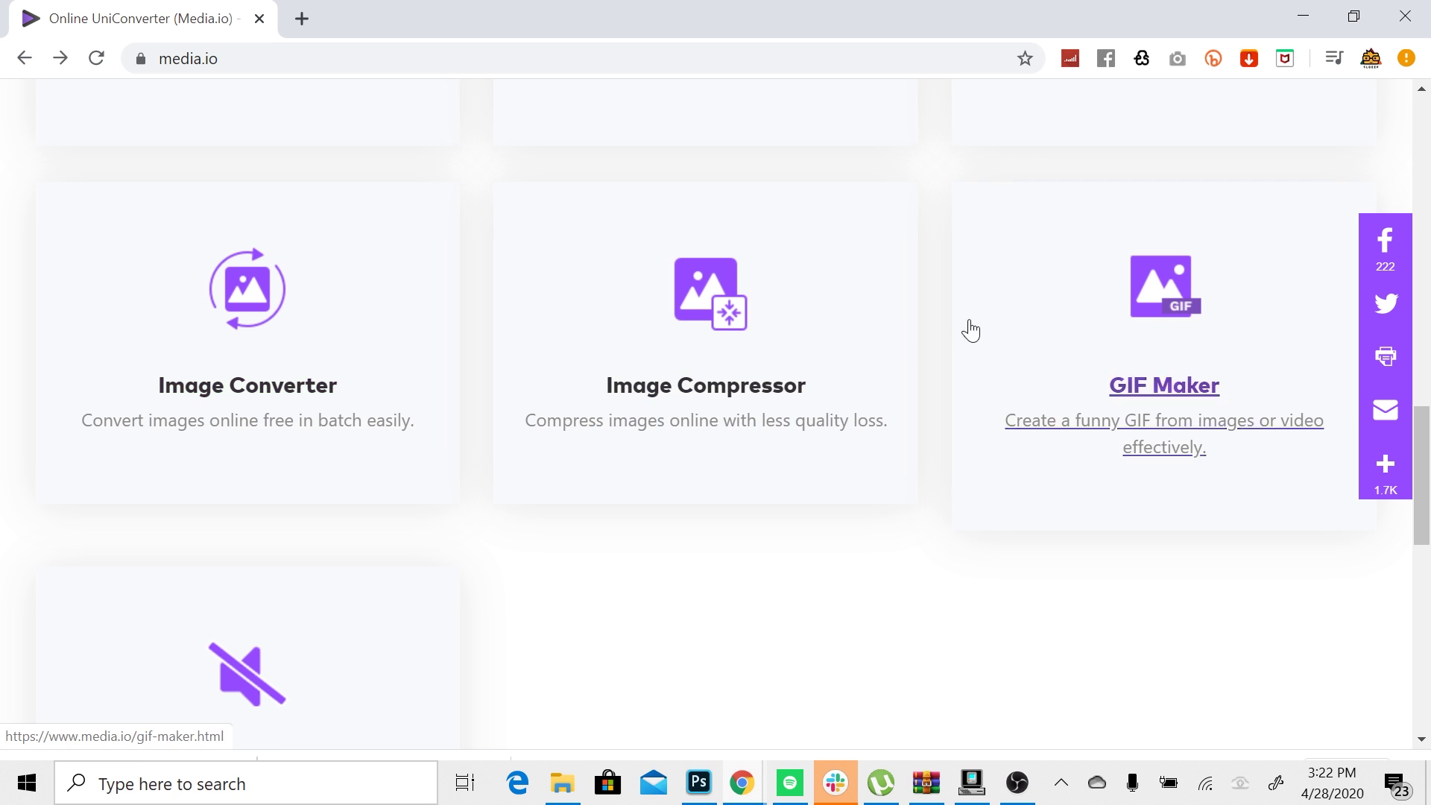
pyautogui.click(1163, 316)
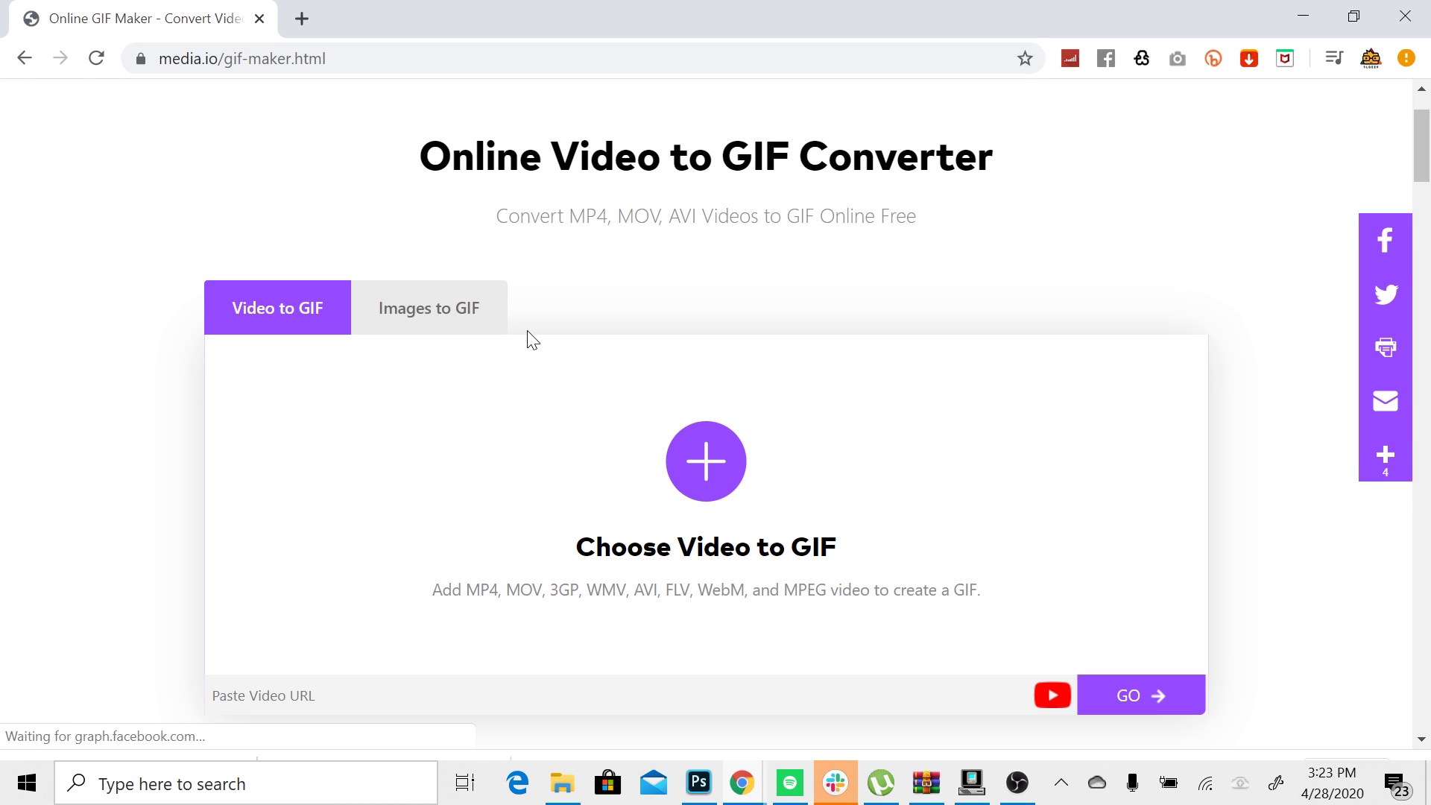
pyautogui.scroll(-3, 626, 434)
pyautogui.scroll(1, 632, 434)
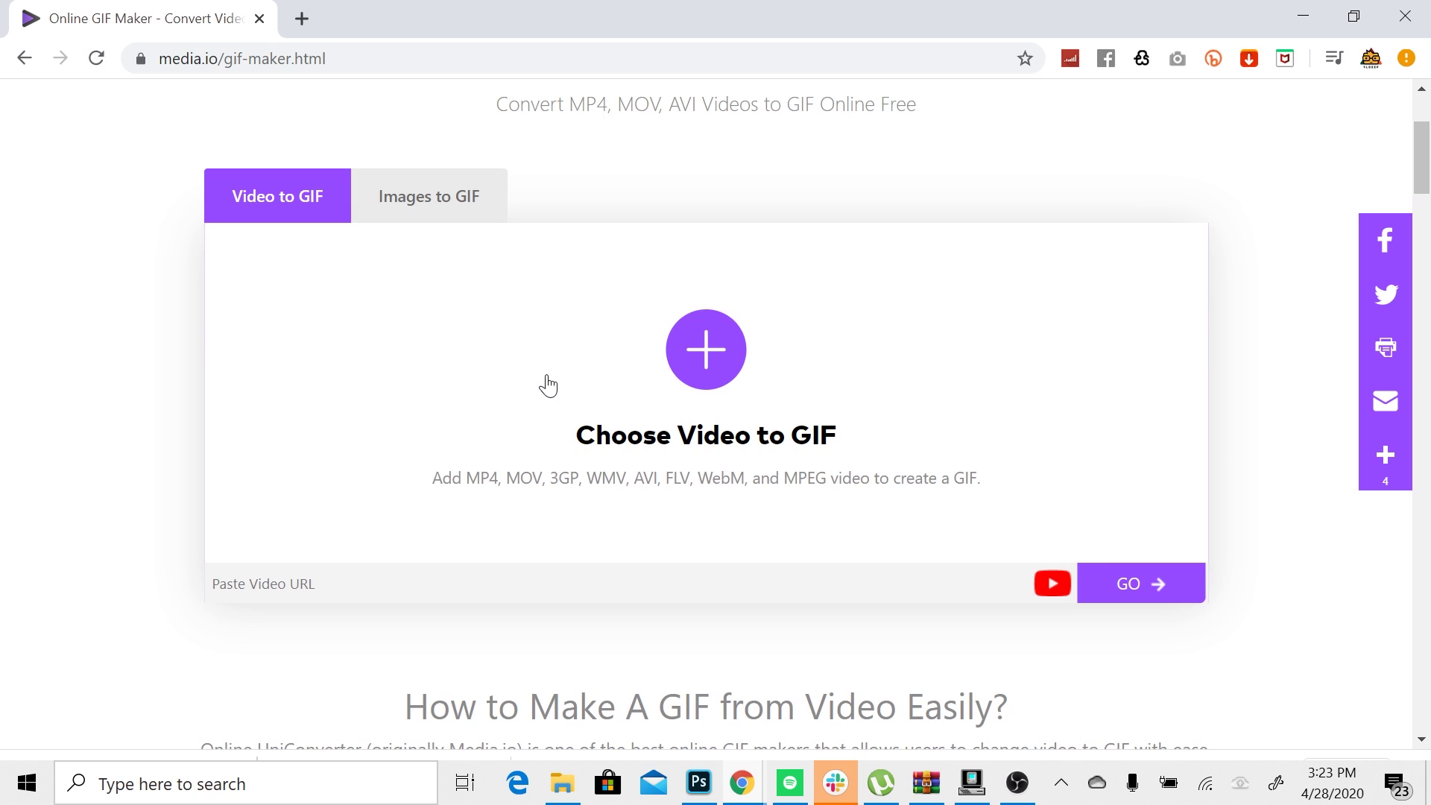
pyautogui.scroll(2, 671, 357)
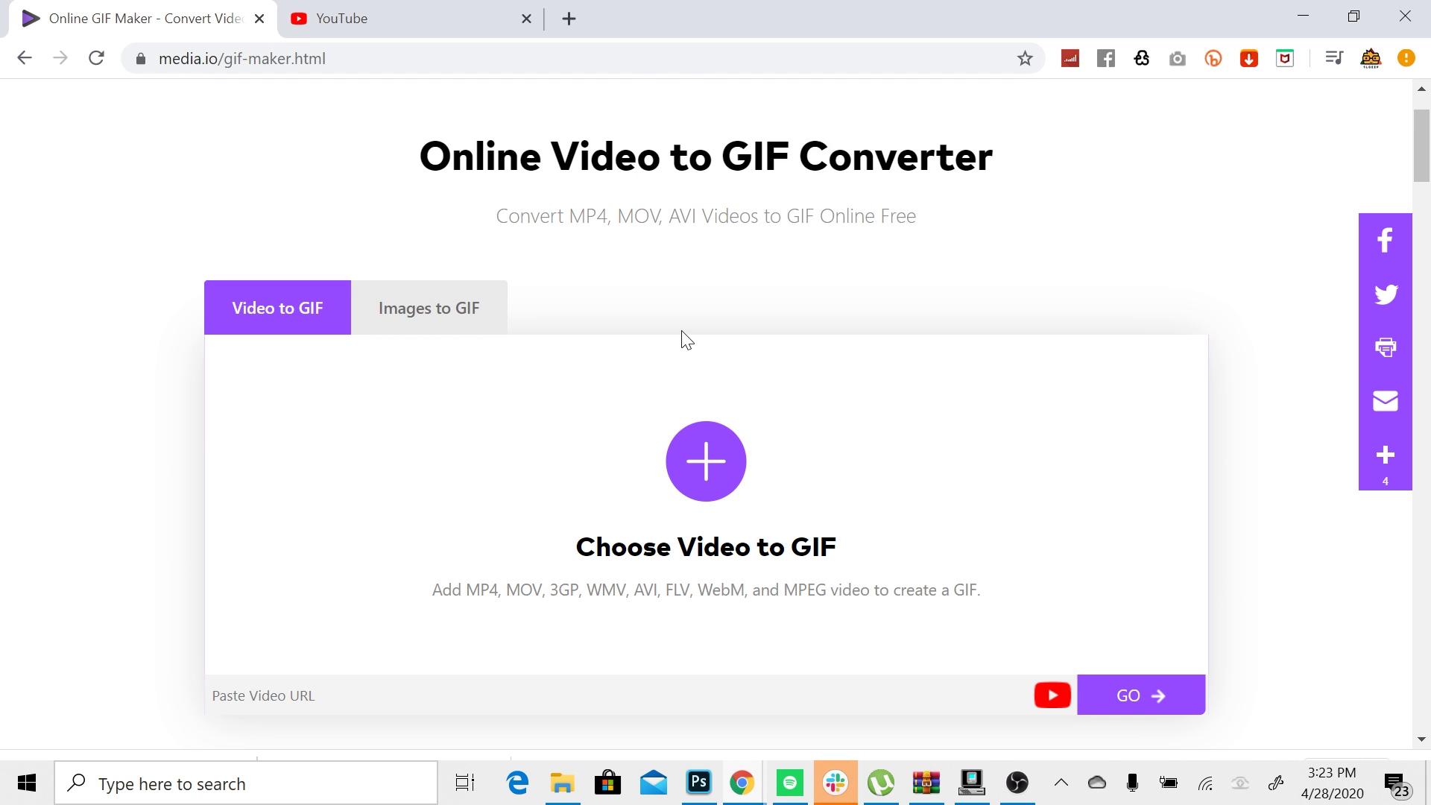
# - On YouTube, select the SL Geek Taiwan Tour video's web address
pyautogui.click(315, 16)
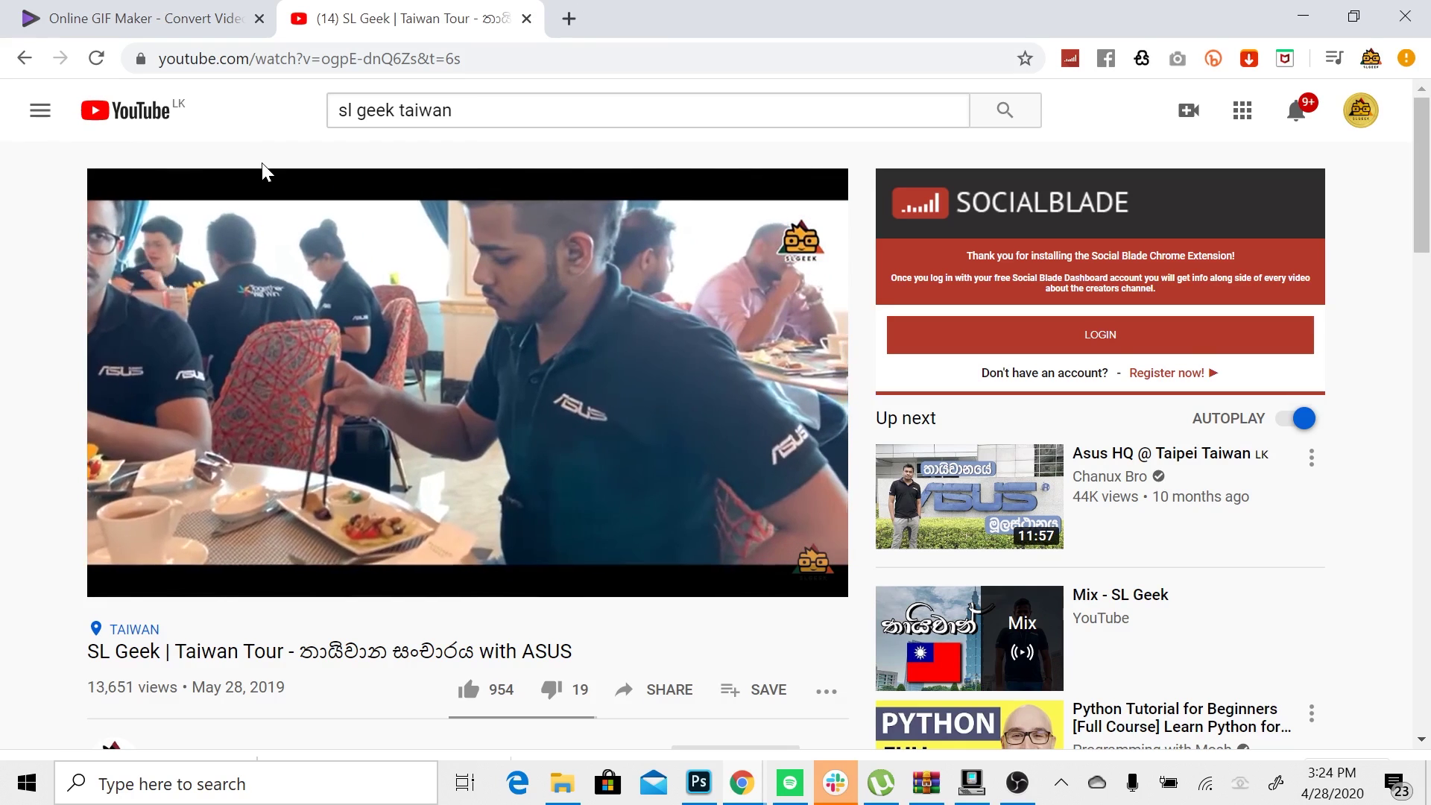
pyautogui.hotkey('ctrl', 'l')
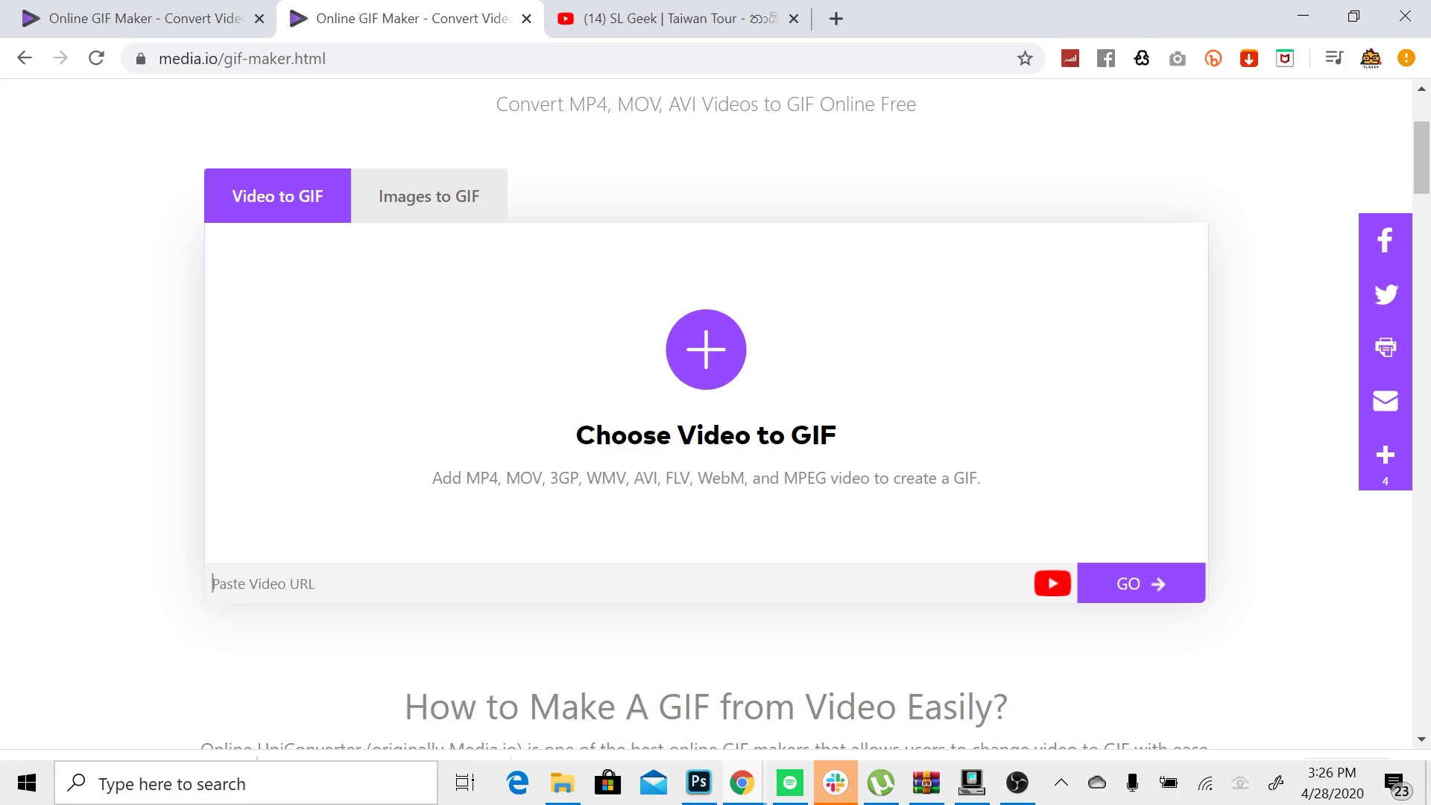
# - Paste the YouTube link, then upload the SL Geek video file and trim it to 00:00:00–00:00:18
pyautogui.write('https://www.youtube.com/watch?v=ogpE-dnQ6Zs&t=6s')
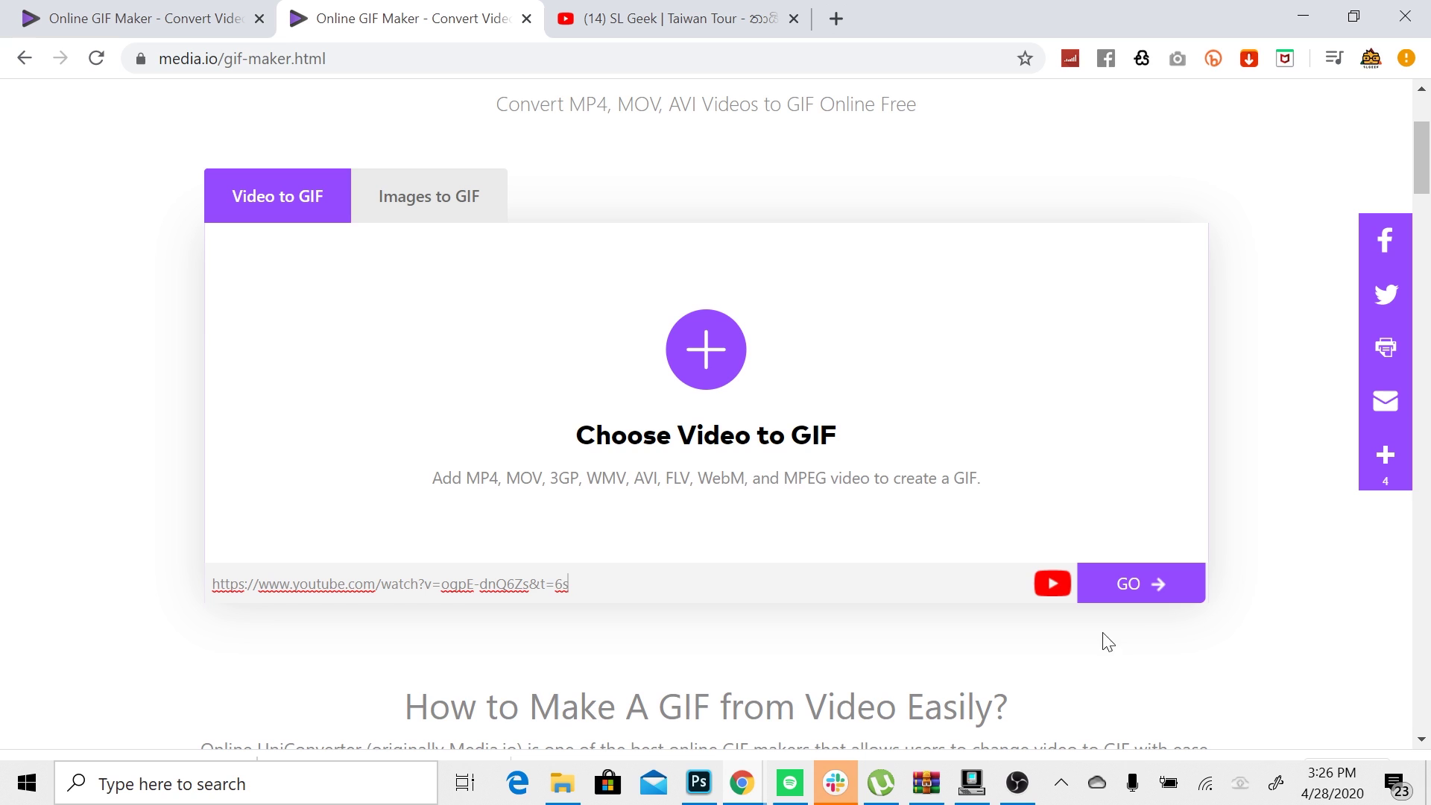
pyautogui.click(1142, 600)
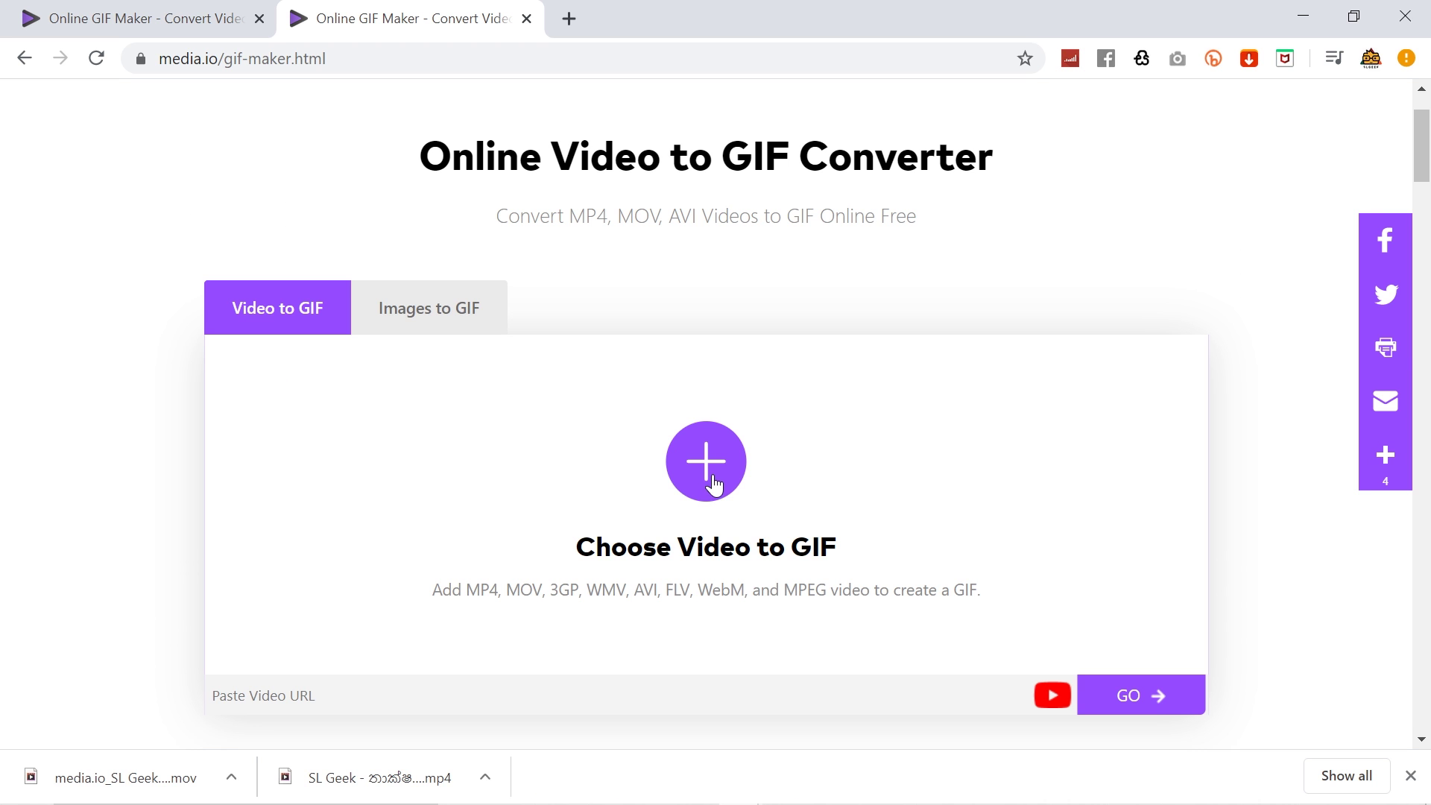
pyautogui.click(712, 474)
pyautogui.doubleClick(353, 216)
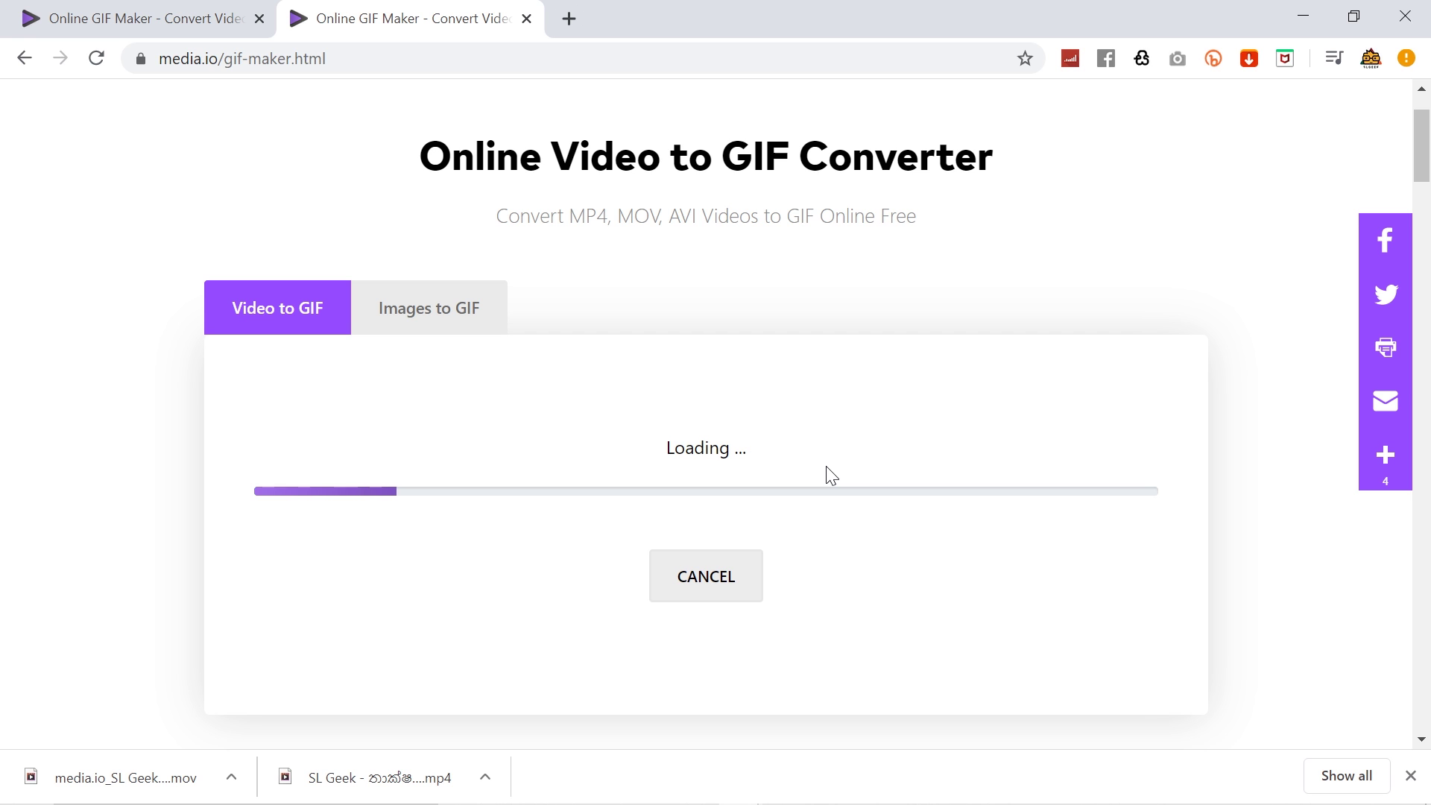
pyautogui.moveTo(840, 463); pyautogui.dragTo(918, 463)
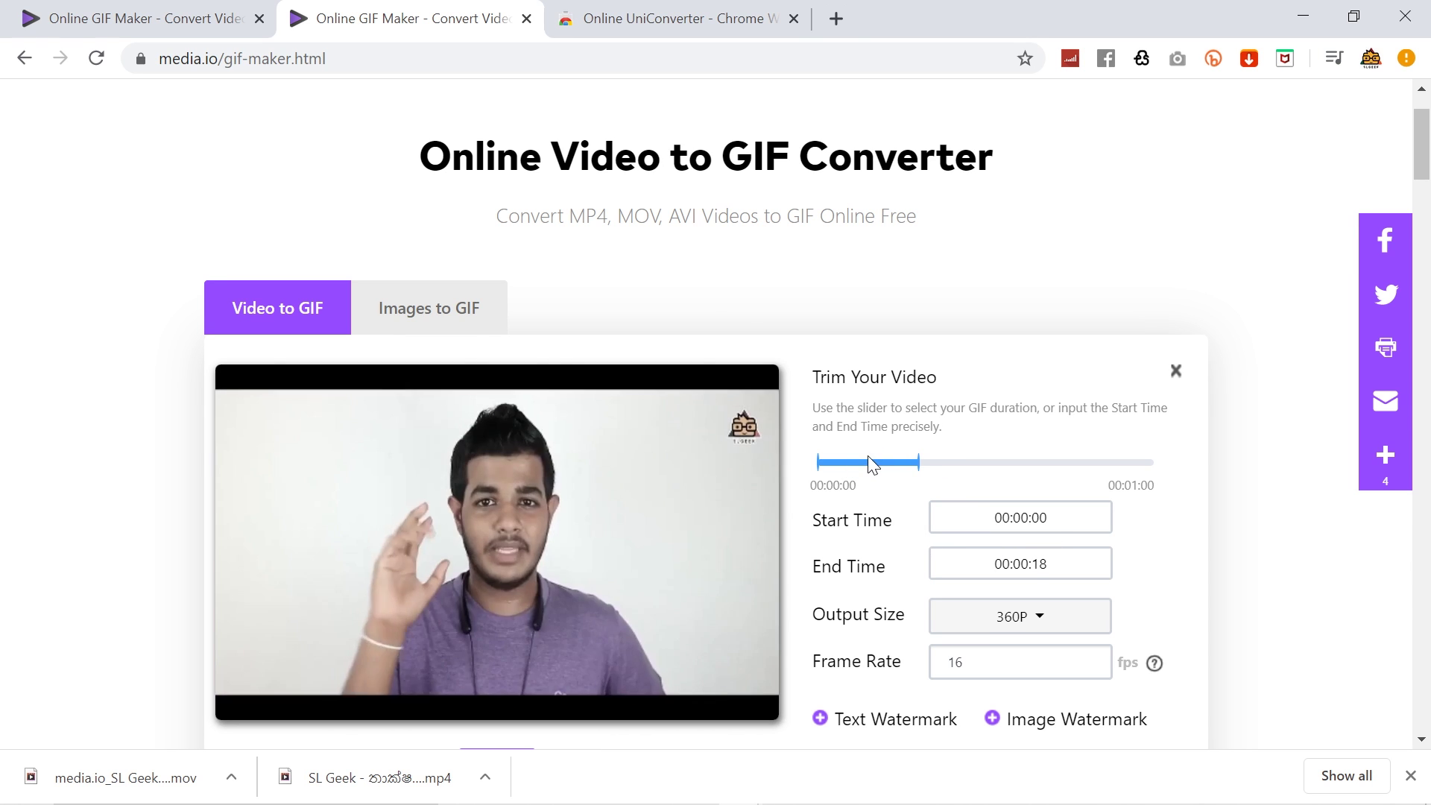
# - Trim the clip to 00:00:28–00:00:34 and create the GIF at 360P, 16 fps
pyautogui.moveTo(915, 464); pyautogui.dragTo(1052, 477)
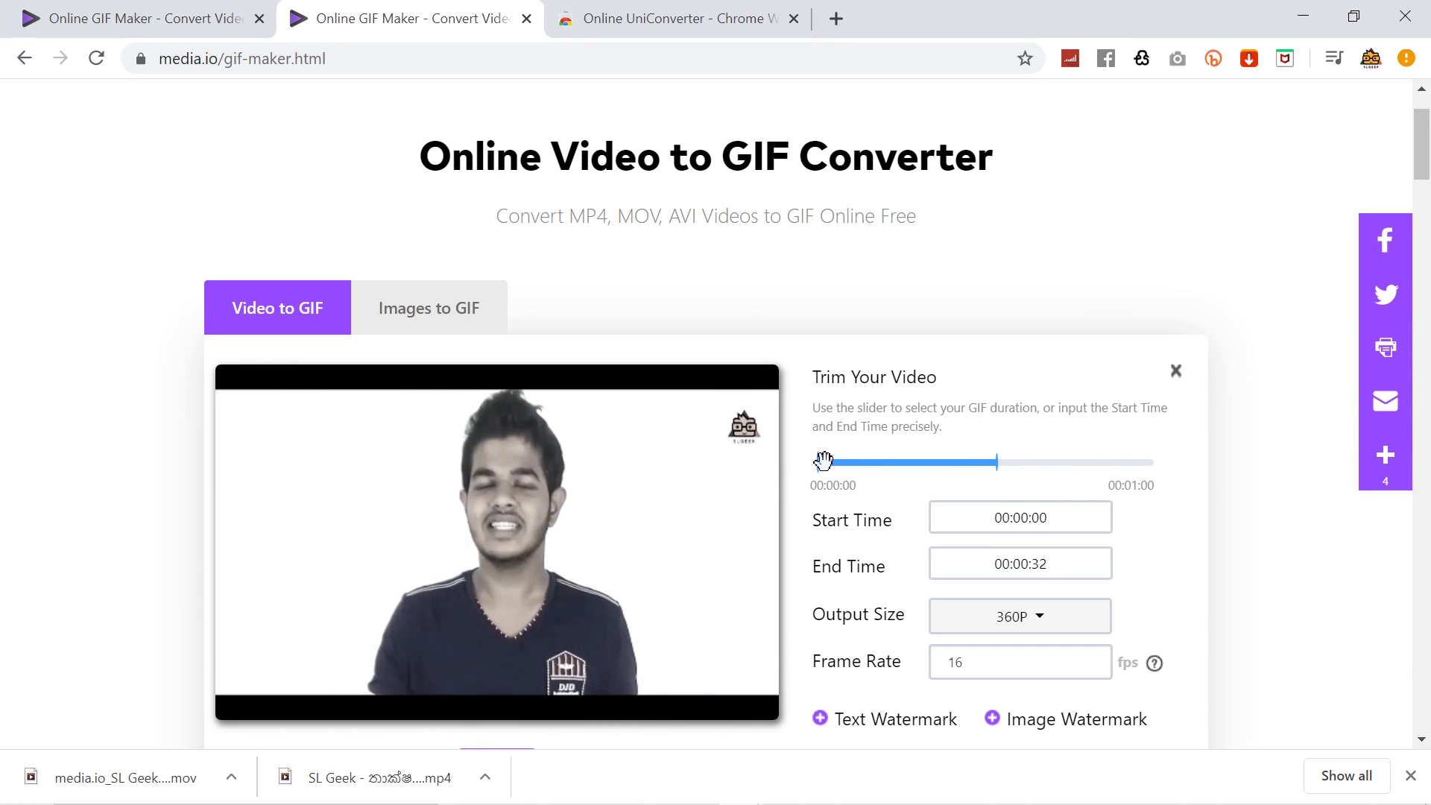
pyautogui.moveTo(820, 461); pyautogui.dragTo(997, 460)
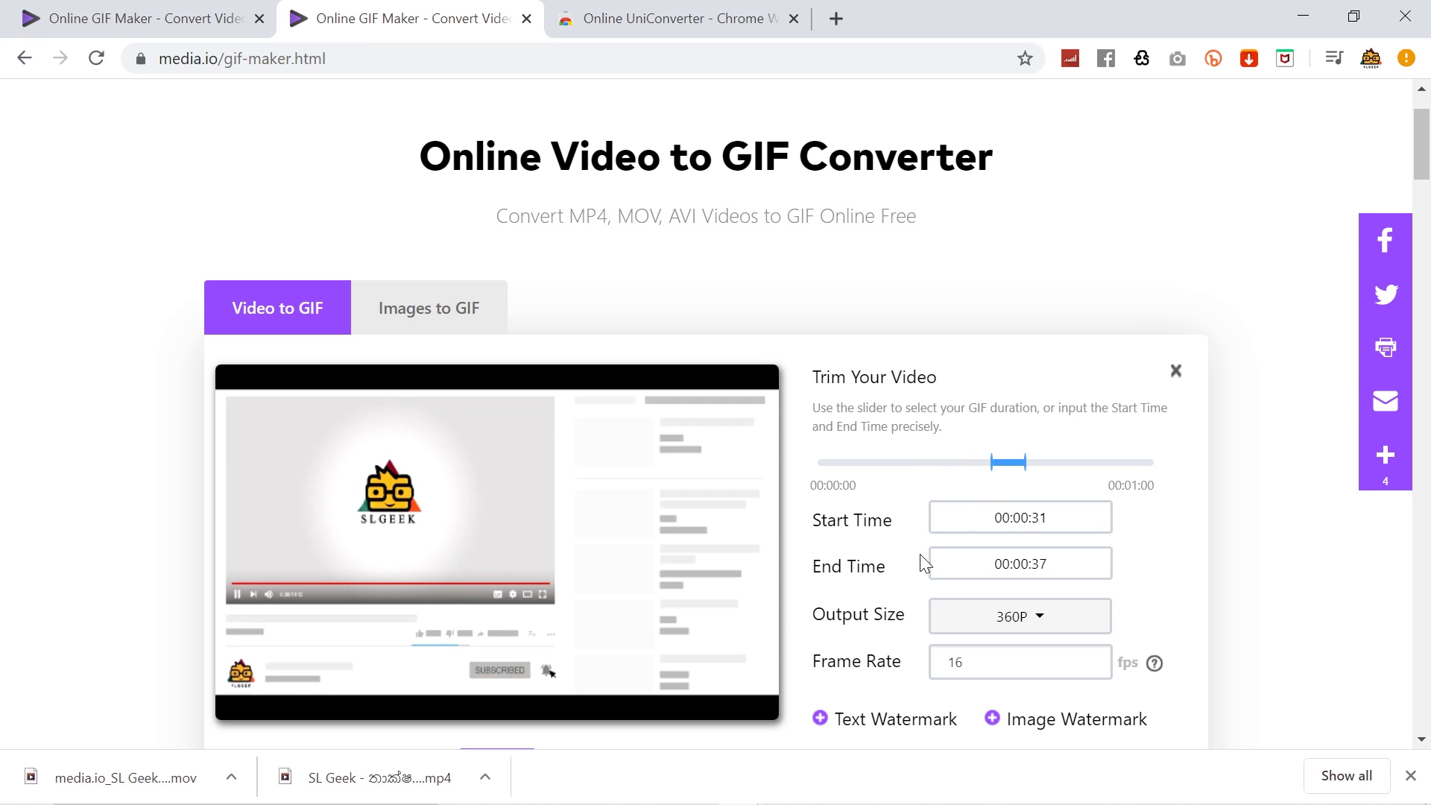
pyautogui.moveTo(990, 466); pyautogui.dragTo(973, 467)
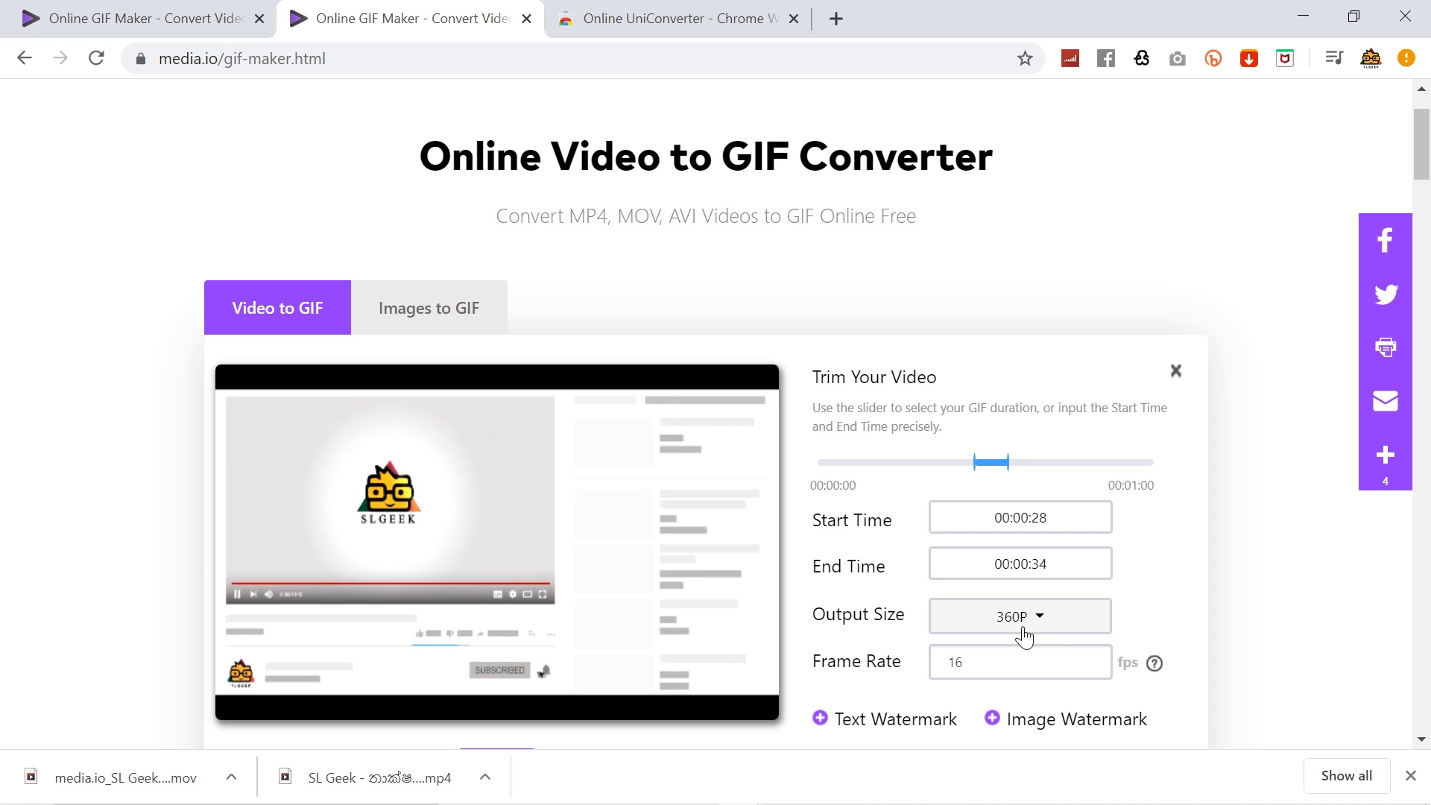
pyautogui.scroll(-3, 1012, 661)
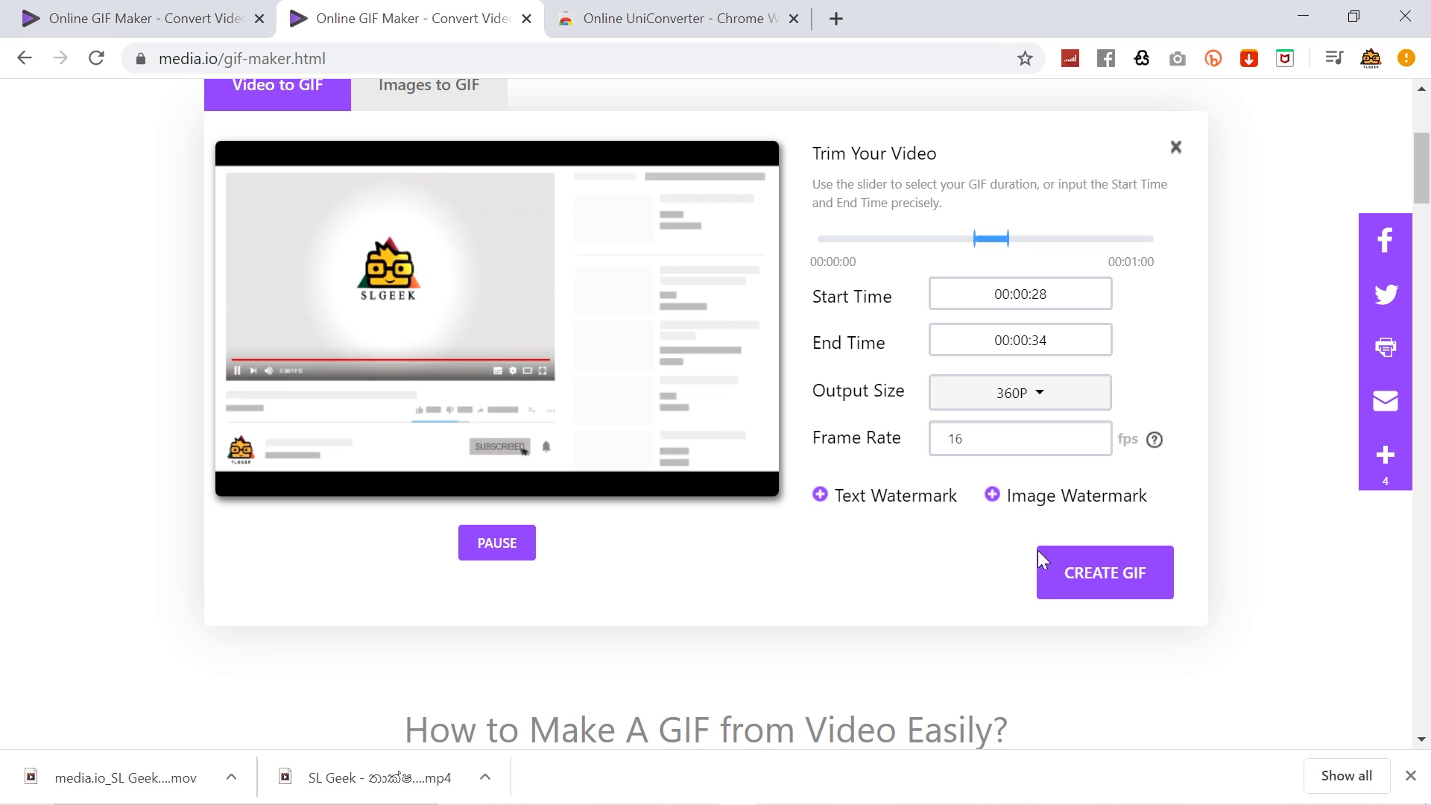
pyautogui.click(1085, 575)
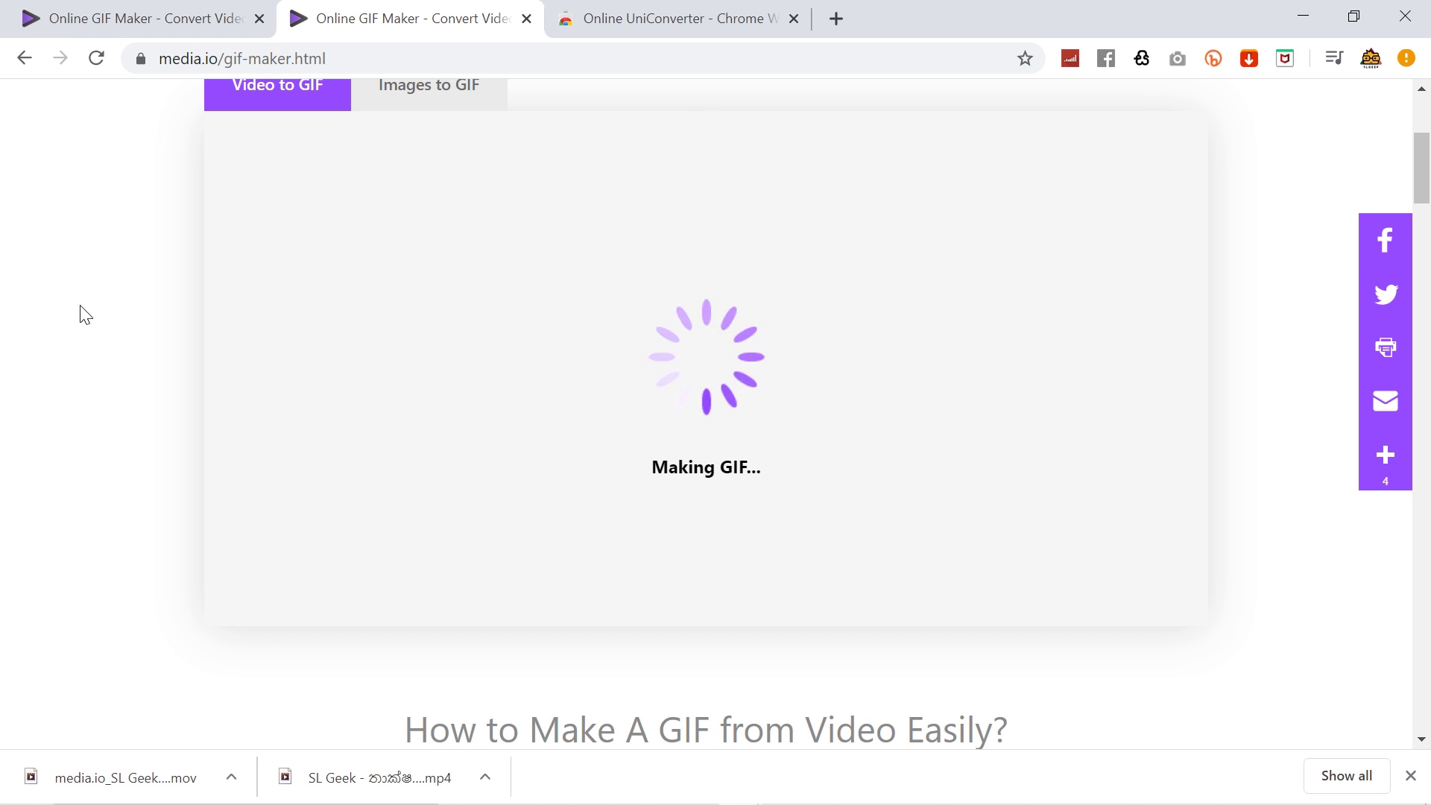
# - Switch to the Chrome Web Store tab for the Online UniConverter extension
pyautogui.hotkey('ctrl', 'Tab')
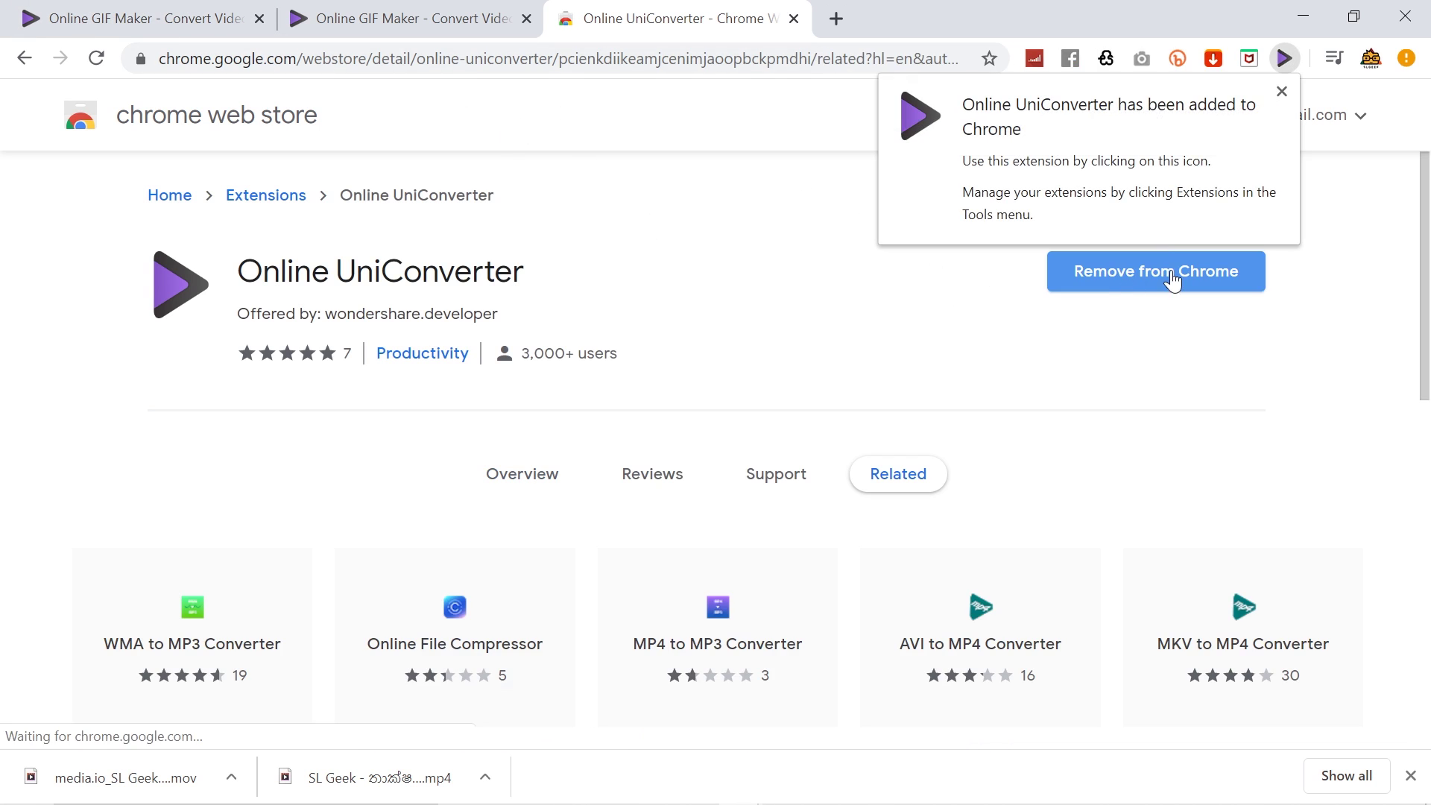
# - Launch Video Converter from the Online UniConverter extension's toolbar menu
pyautogui.click(1284, 58)
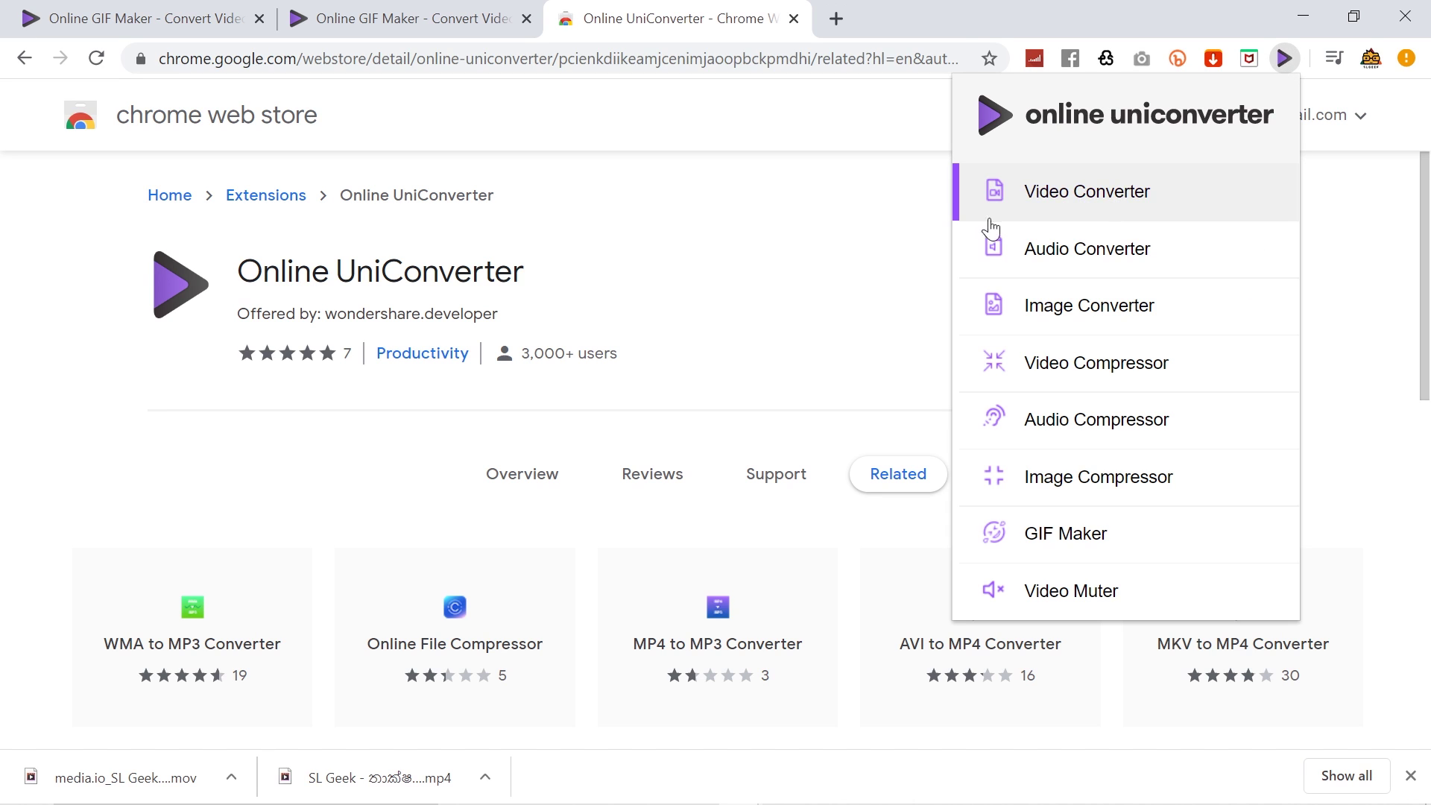
pyautogui.click(1087, 203)
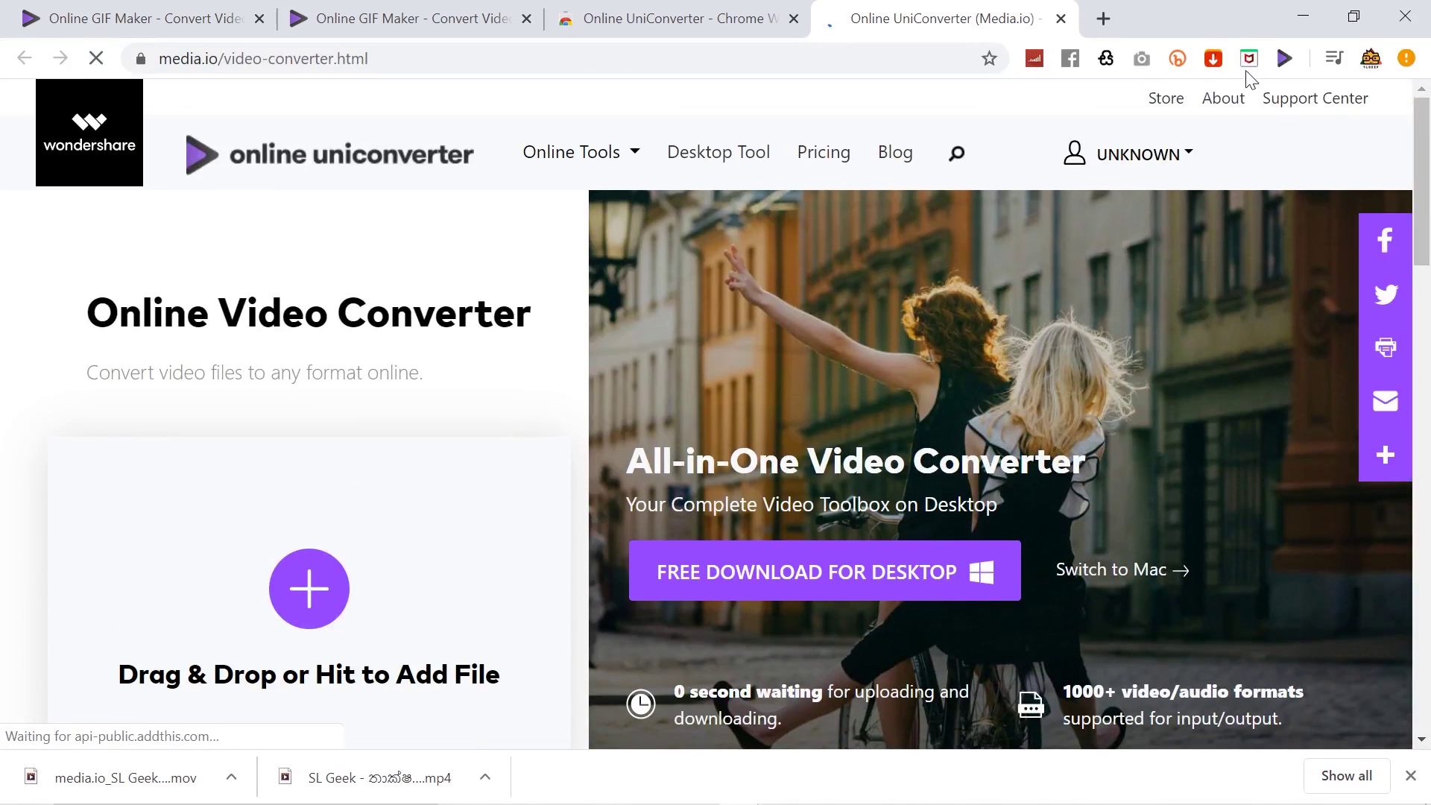
# - Launch GIF Maker from the extension's menu and scroll its Video to GIF page
pyautogui.click(1284, 58)
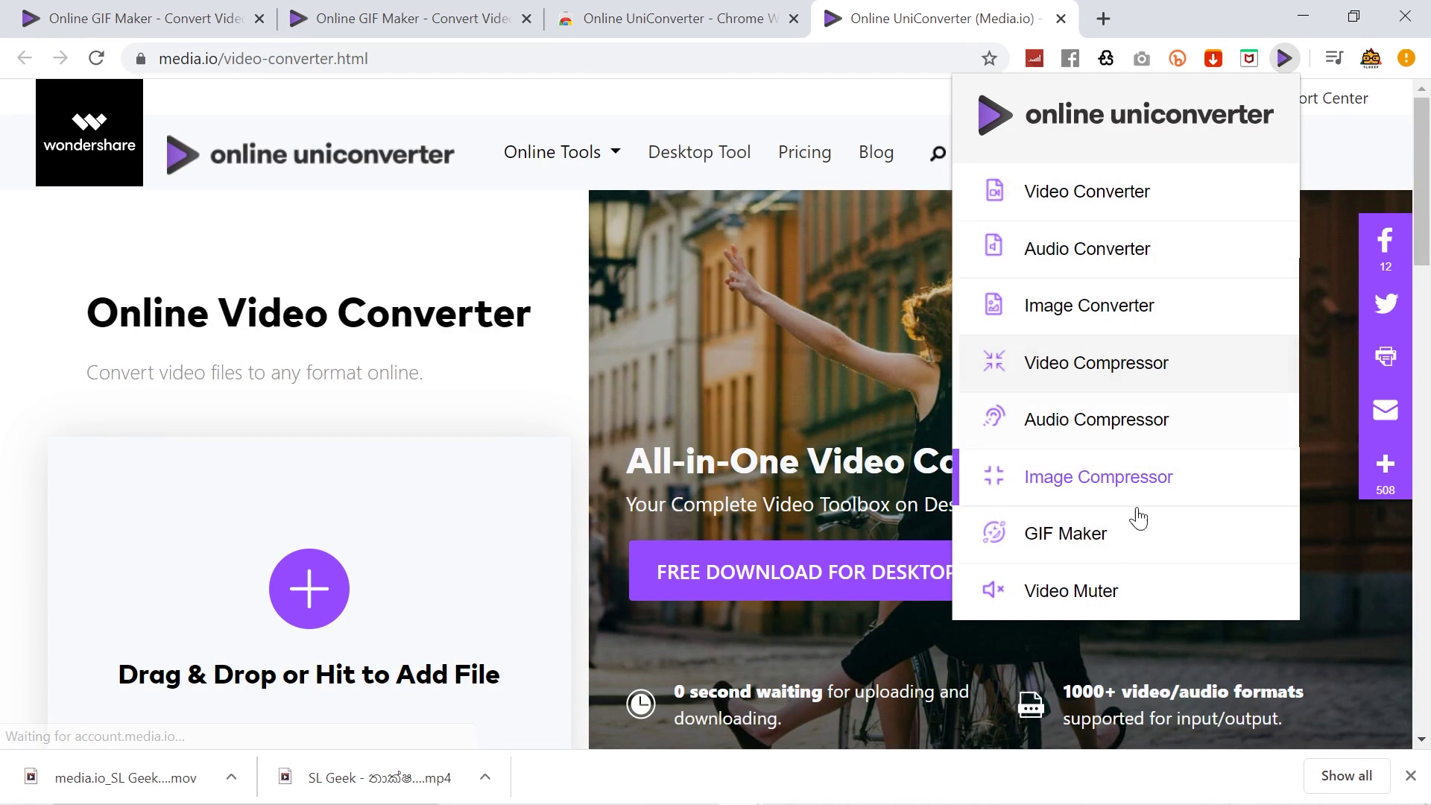
pyautogui.click(1125, 558)
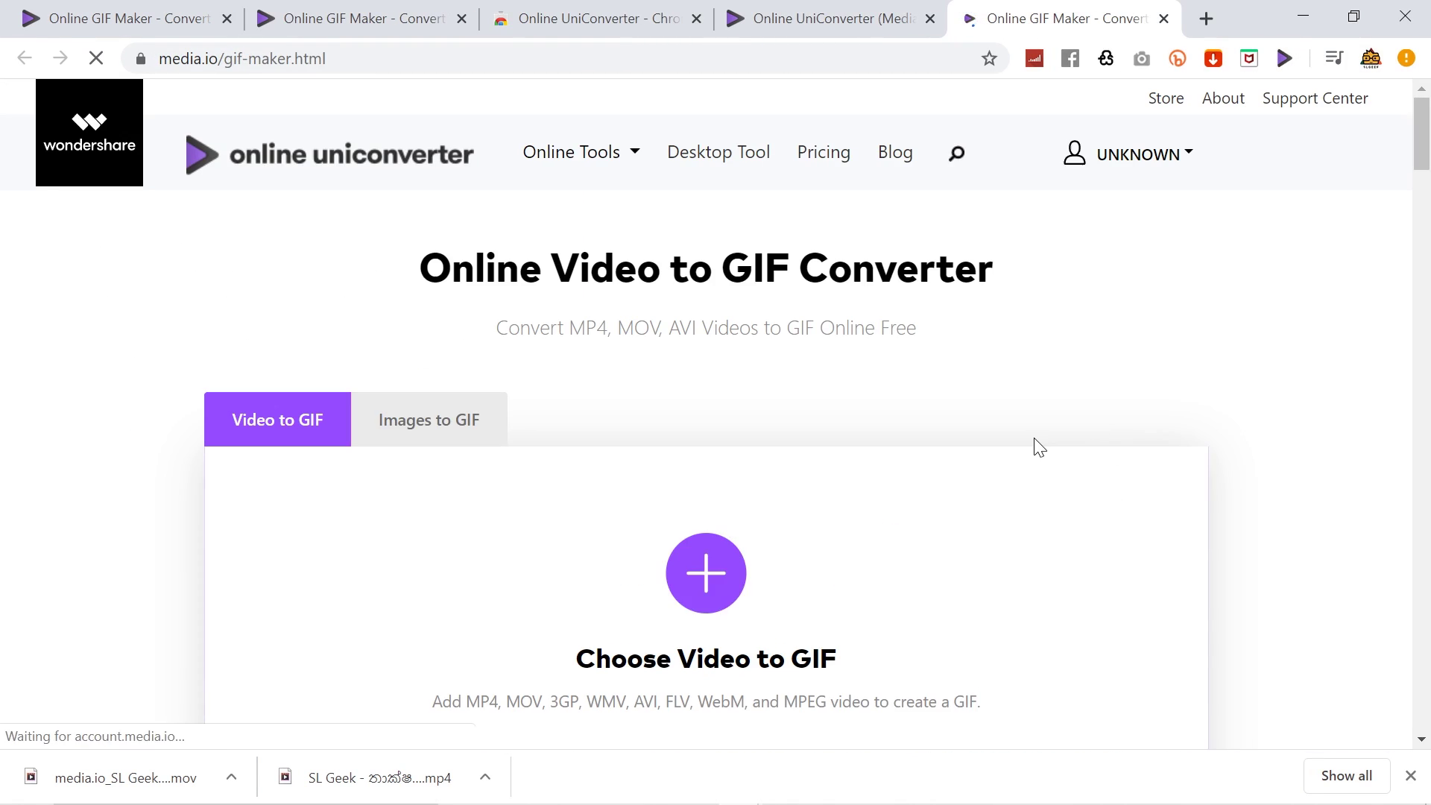
pyautogui.scroll(-4, 648, 528)
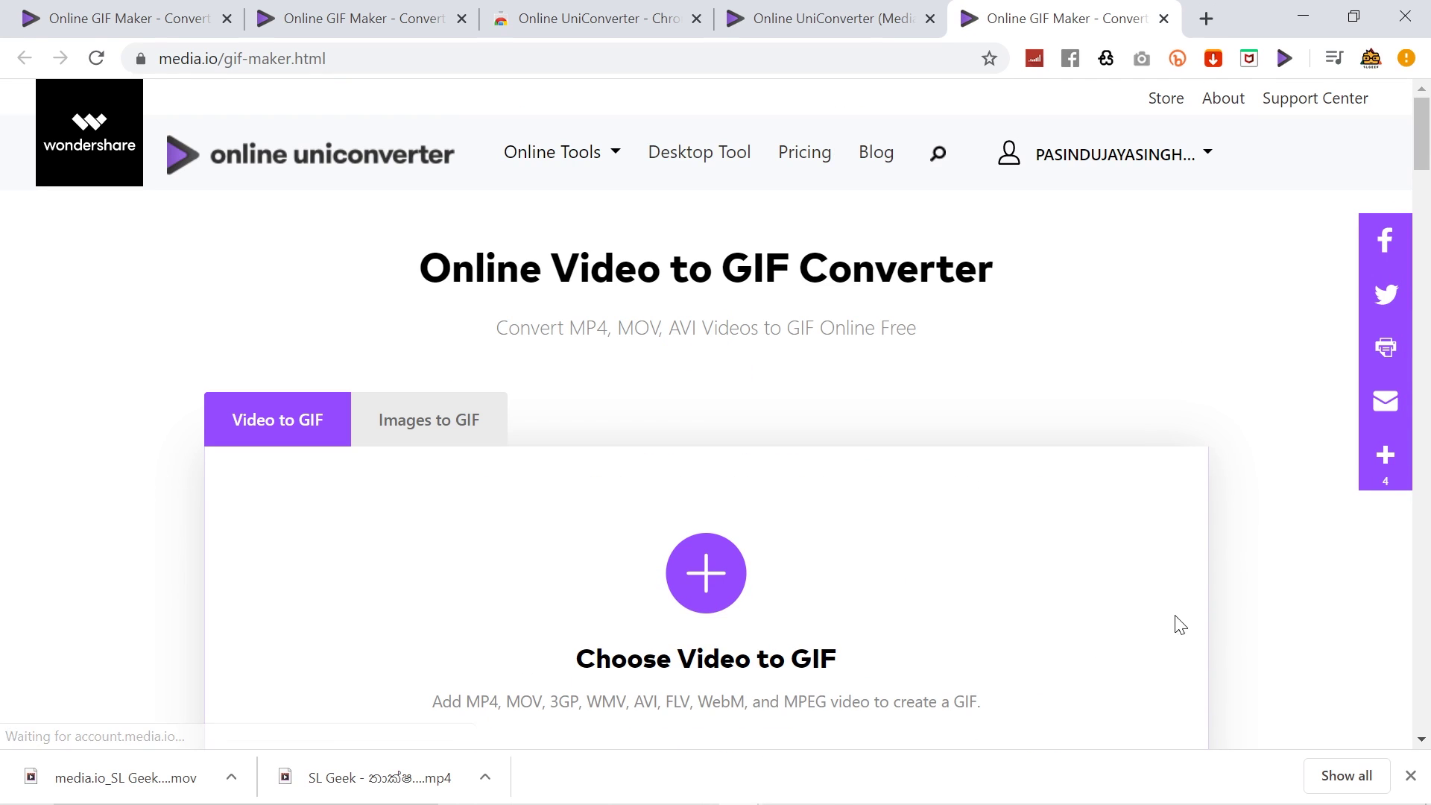